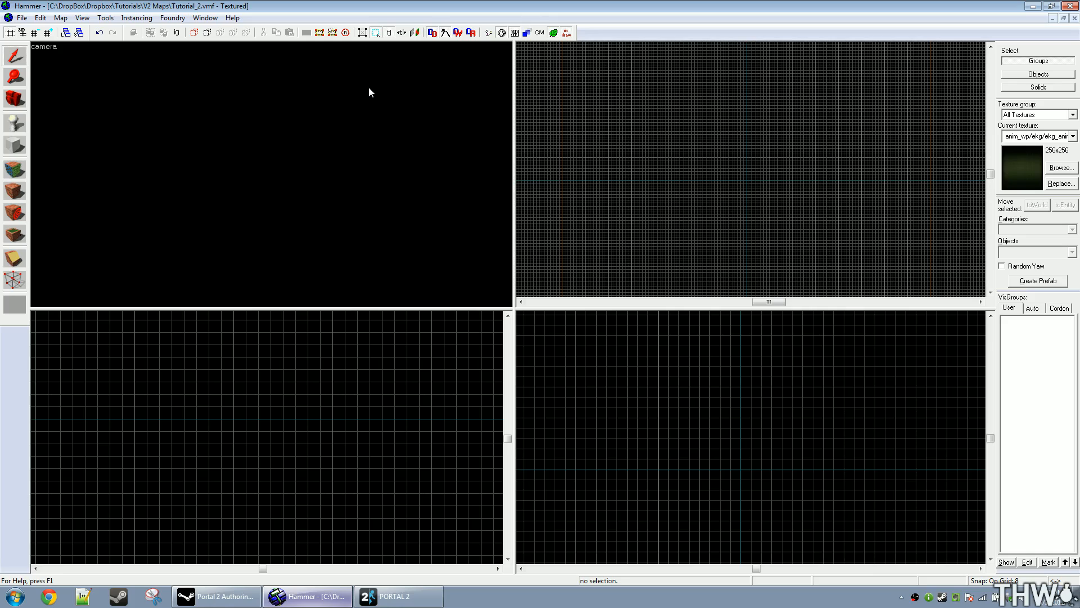
# Create a 256x256x16 tools/toolsnodraw floor block and frame it in the views.
pyautogui.click(1060, 167)
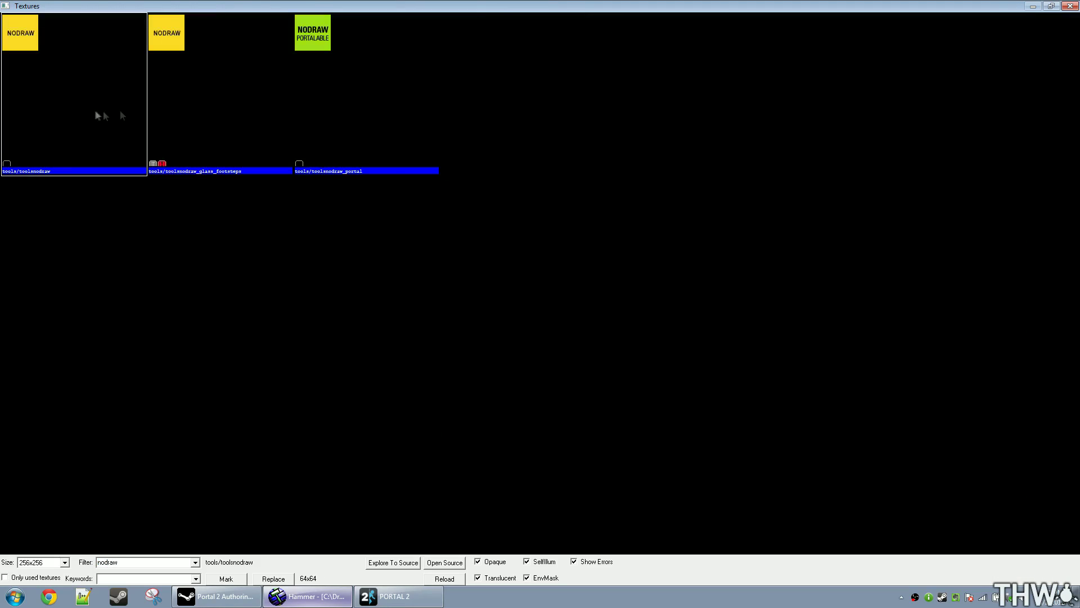
pyautogui.doubleClick(97, 116)
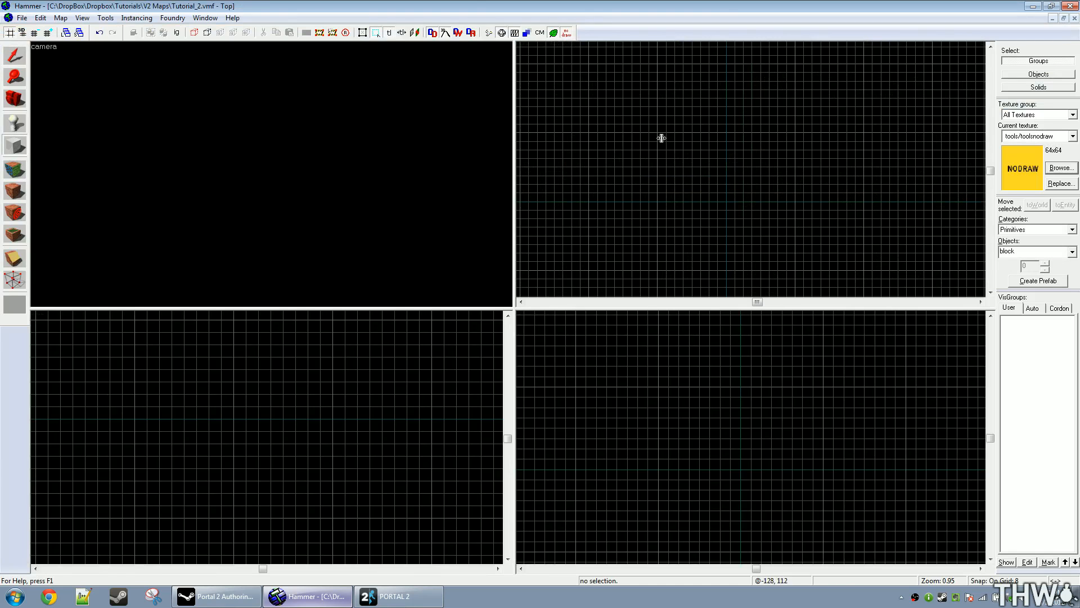
pyautogui.moveTo(661, 138)
pyautogui.mouseDown()
pyautogui.moveTo(755, 246)
pyautogui.moveTo(795, 271)
pyautogui.mouseUp()
pyautogui.moveTo(743, 377); pyautogui.dragTo(742, 470)
pyautogui.press('Return')
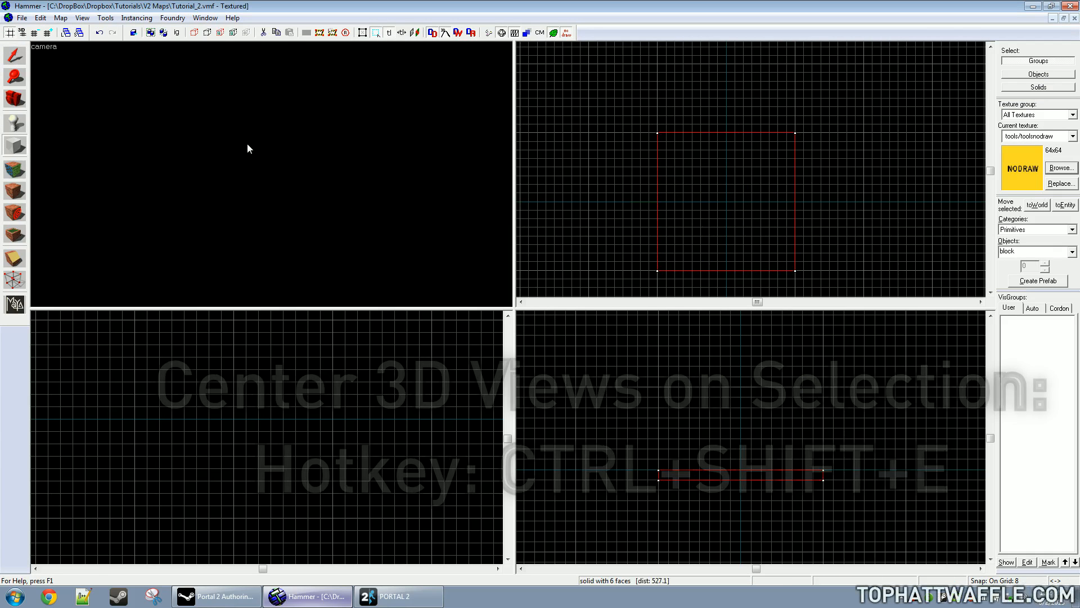
pyautogui.hotkey('ctrl', 'shift', 'e')
pyautogui.scroll(-2, 271, 174)
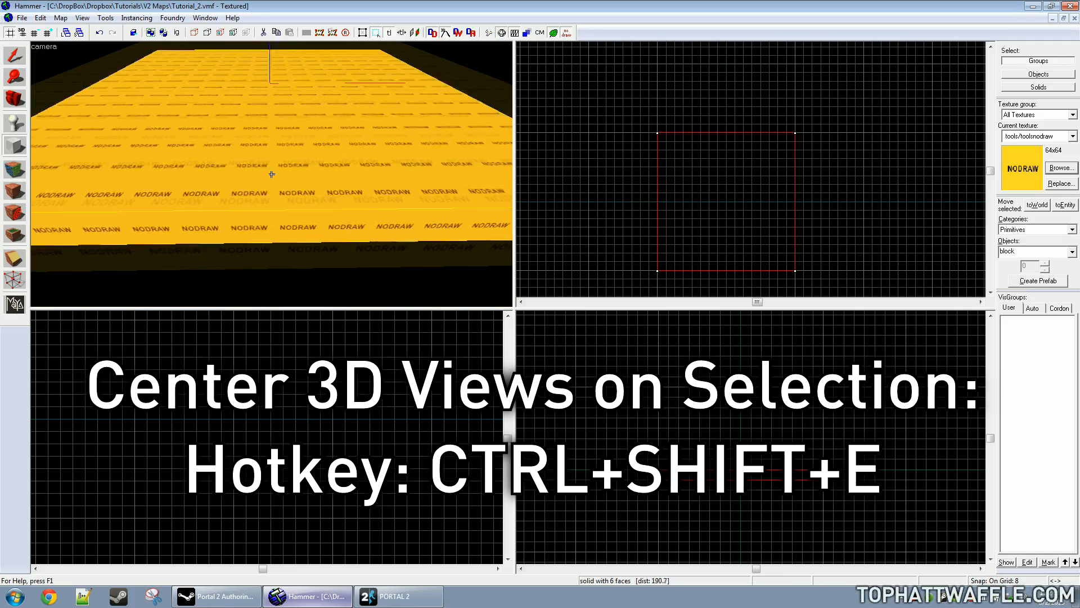
pyautogui.scroll(-2, 272, 174)
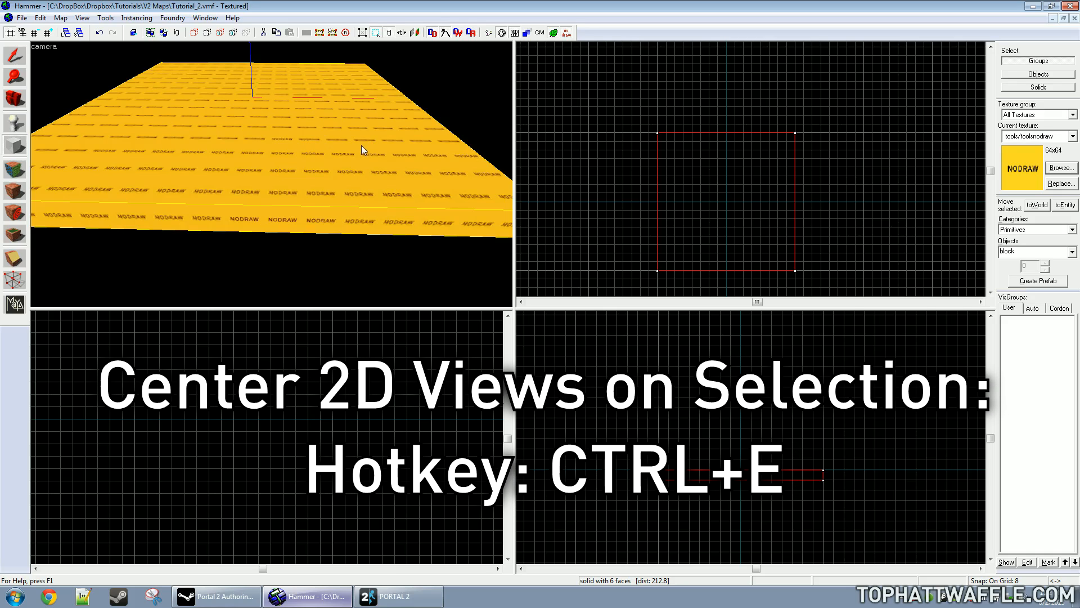
pyautogui.hotkey('ctrl', 'e')
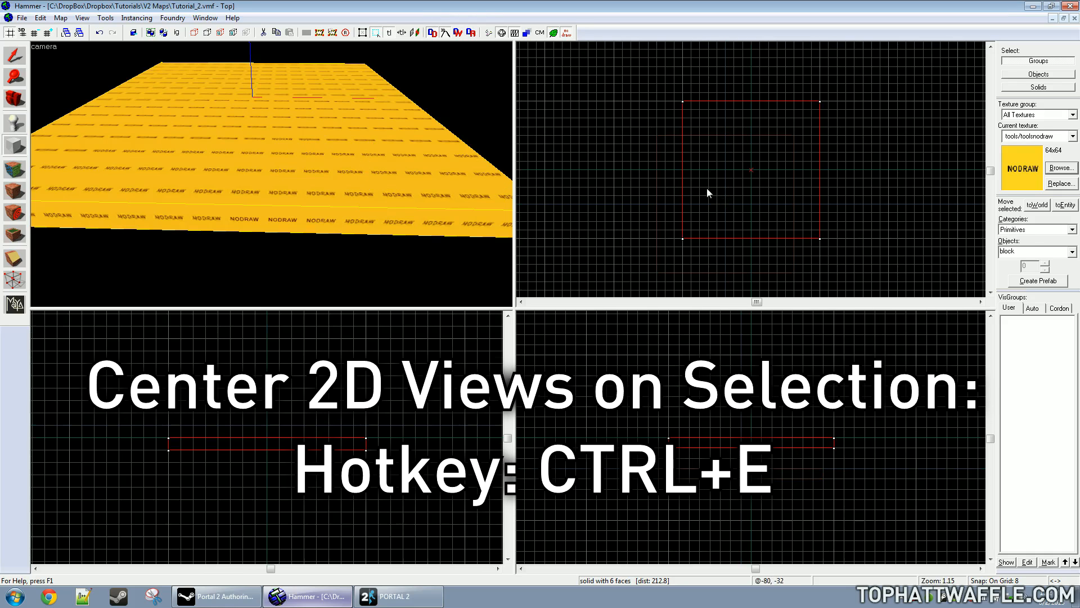
# Shape the nodraw blocks into walls and ceiling, then select the room's inner faces.
pyautogui.click(706, 187)
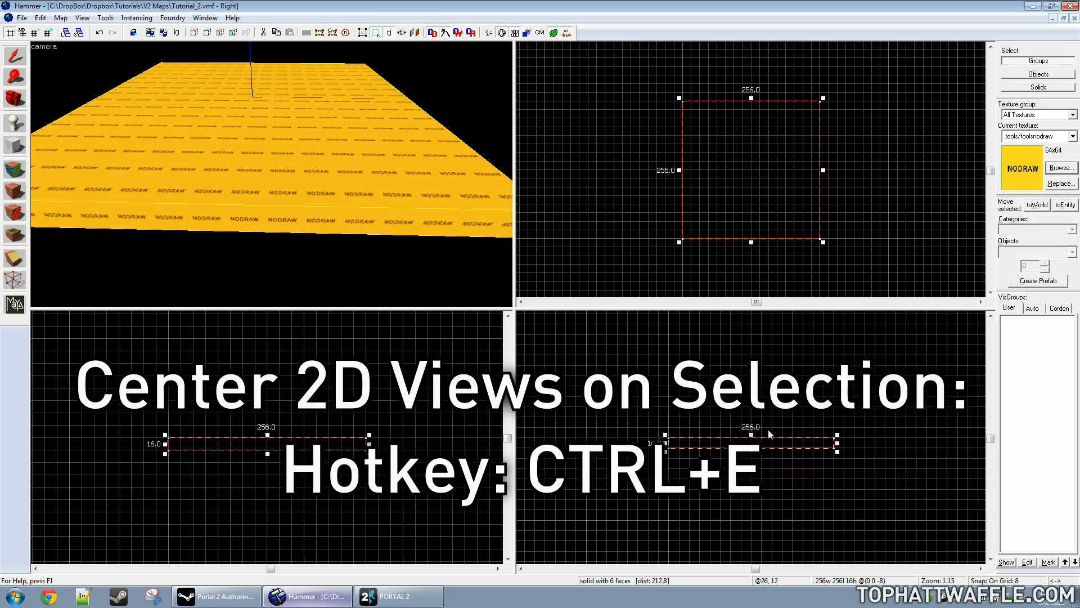
pyautogui.scroll(1, 759, 440)
pyautogui.scroll(1, 718, 442)
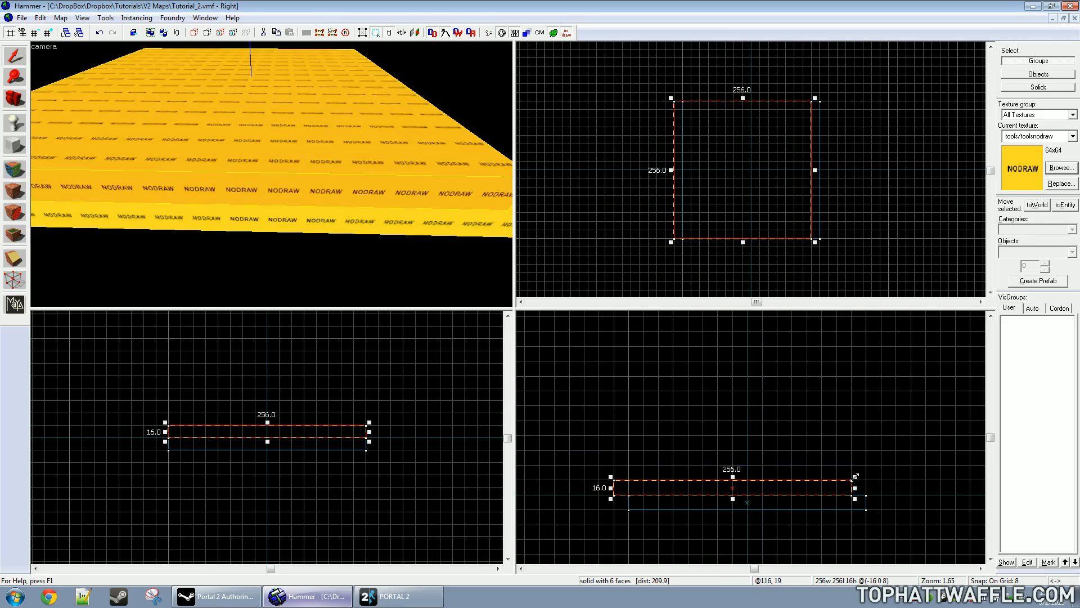
pyautogui.moveTo(854, 477)
pyautogui.mouseDown()
pyautogui.moveTo(628, 376)
pyautogui.moveTo(873, 396)
pyautogui.mouseUp()
pyautogui.keyDown('ctrl'); pyautogui.click(679, 169); pyautogui.keyUp('ctrl')
pyautogui.click(752, 169)
pyautogui.moveTo(829, 239)
pyautogui.mouseDown()
pyautogui.moveTo(748, 183)
pyautogui.moveTo(791, 196)
pyautogui.mouseUp()
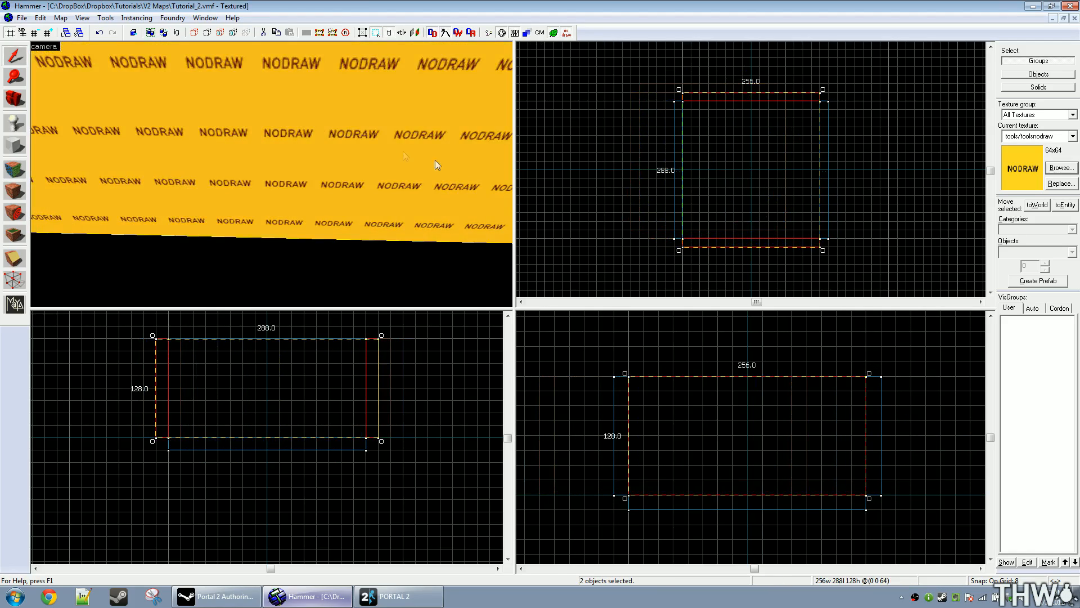
pyautogui.click(272, 174)
# Paint both walls with dev/dev_measuregeneric01 via the face edit sheet.
pyautogui.hotkey('shift', 'a')
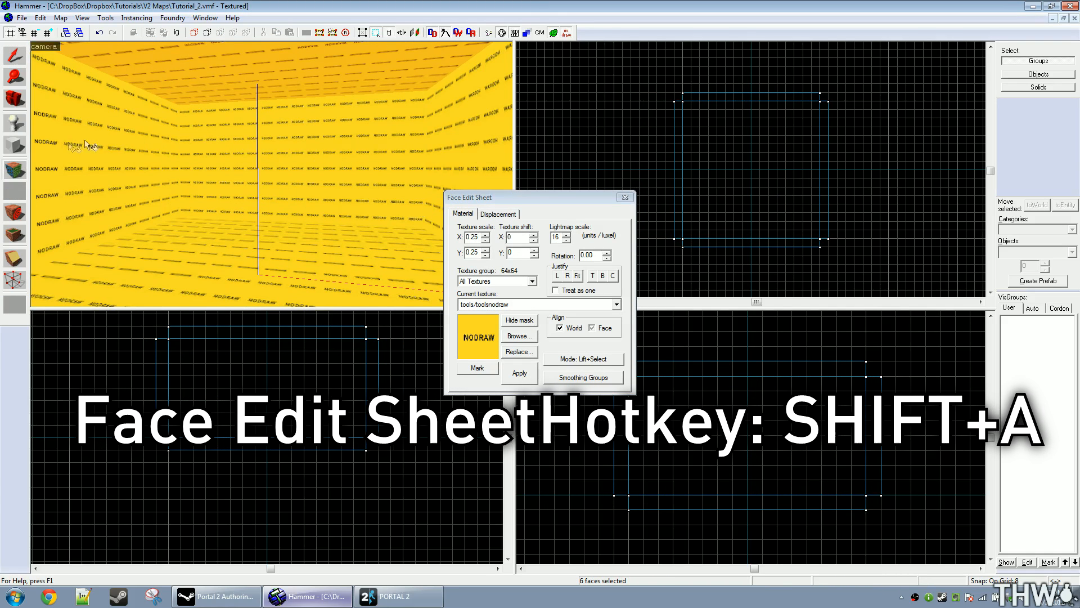
pyautogui.click(519, 335)
pyautogui.write('v')
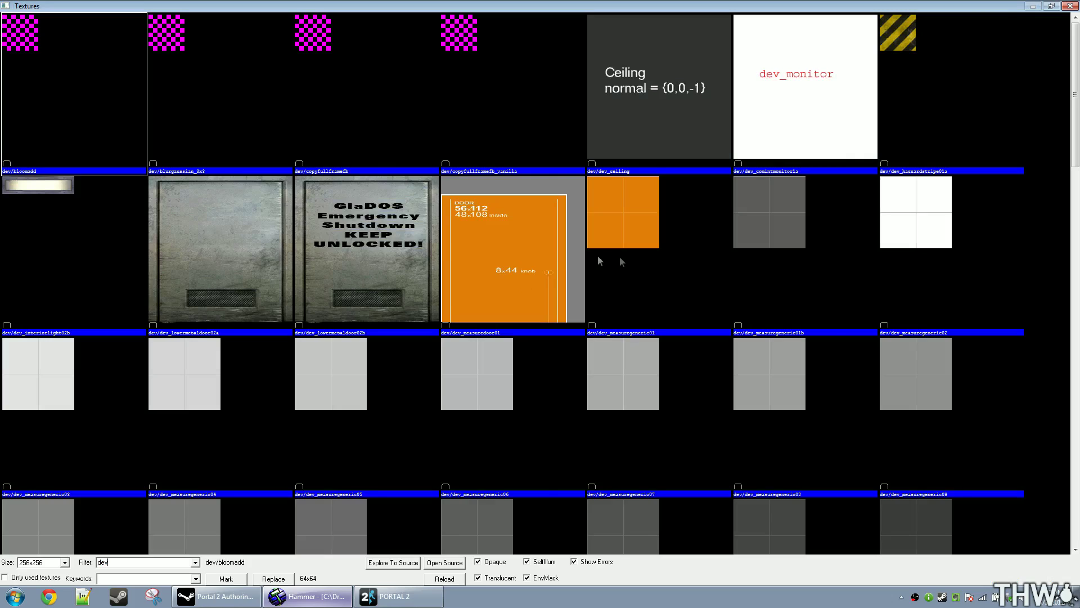
pyautogui.doubleClick(619, 256)
pyautogui.rightClick(169, 133)
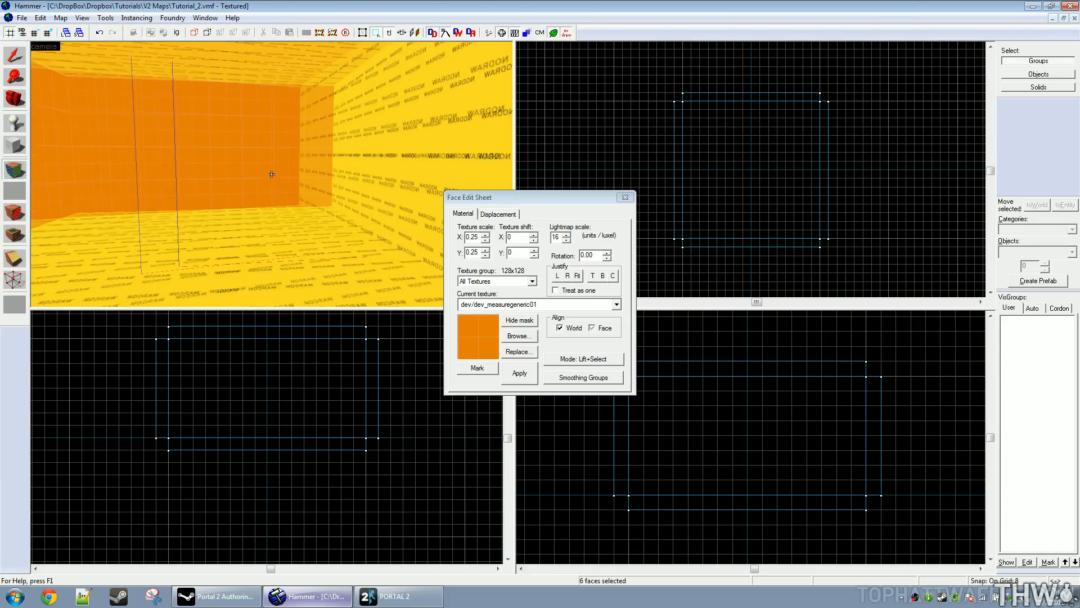
pyautogui.rightClick(364, 169)
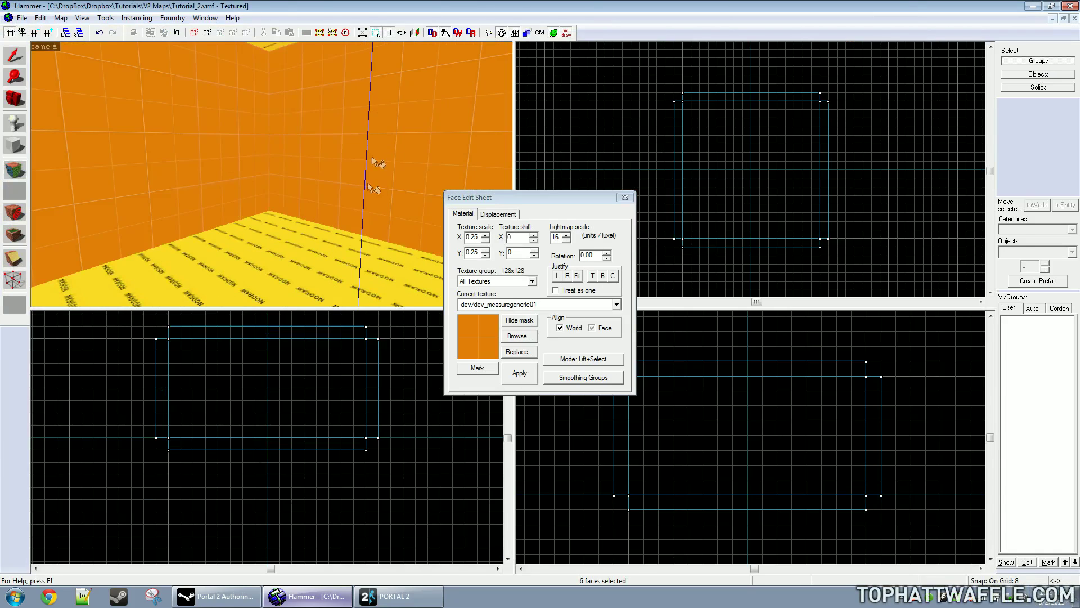
# Paint the floor with dev_measuregeneric01b and finish face texturing.
pyautogui.click(518, 336)
pyautogui.doubleClick(772, 282)
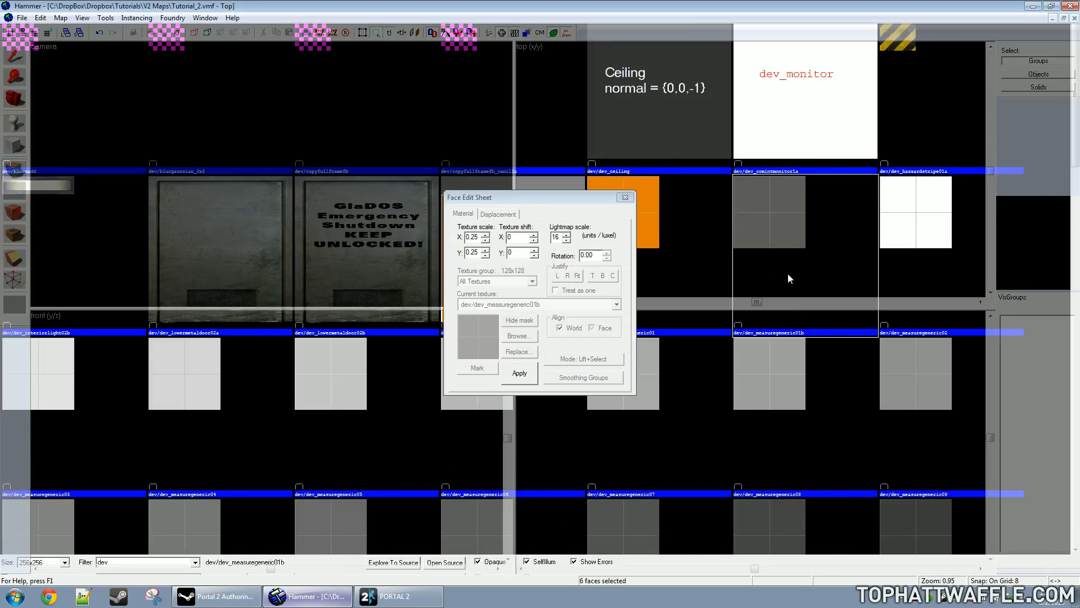
pyautogui.rightClick(274, 251)
pyautogui.click(625, 198)
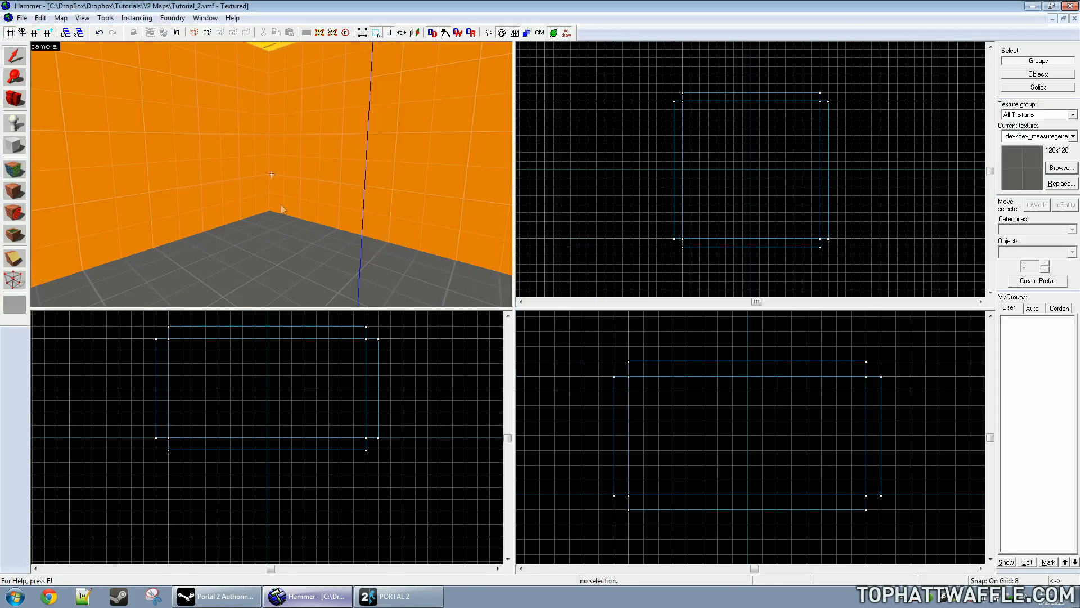
# Apply tools/toolsskybox to the ceiling block in place of nodraw.
pyautogui.press('z')
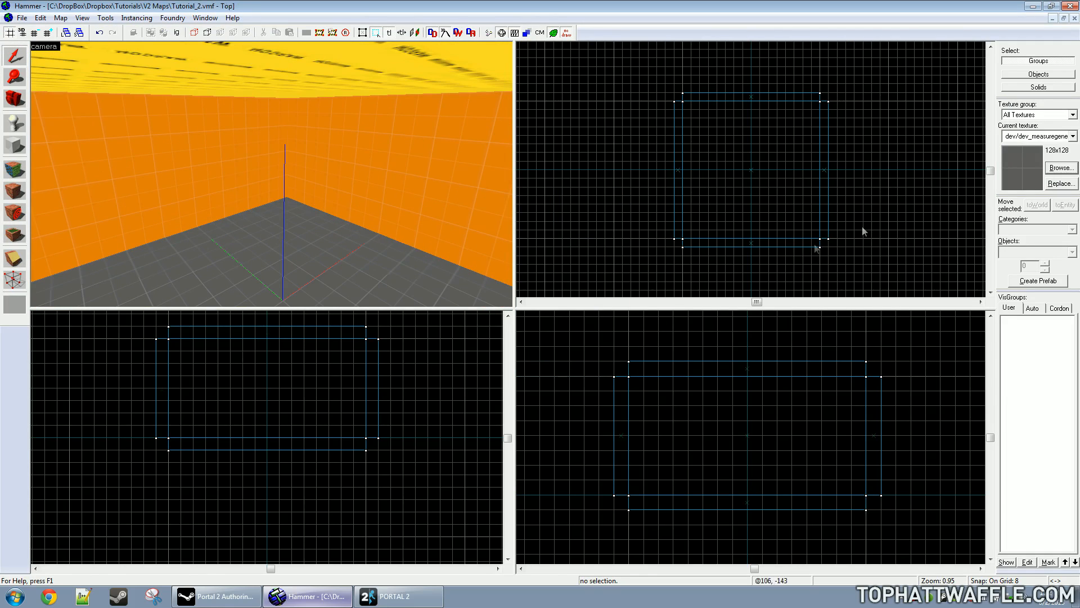
pyautogui.click(1053, 173)
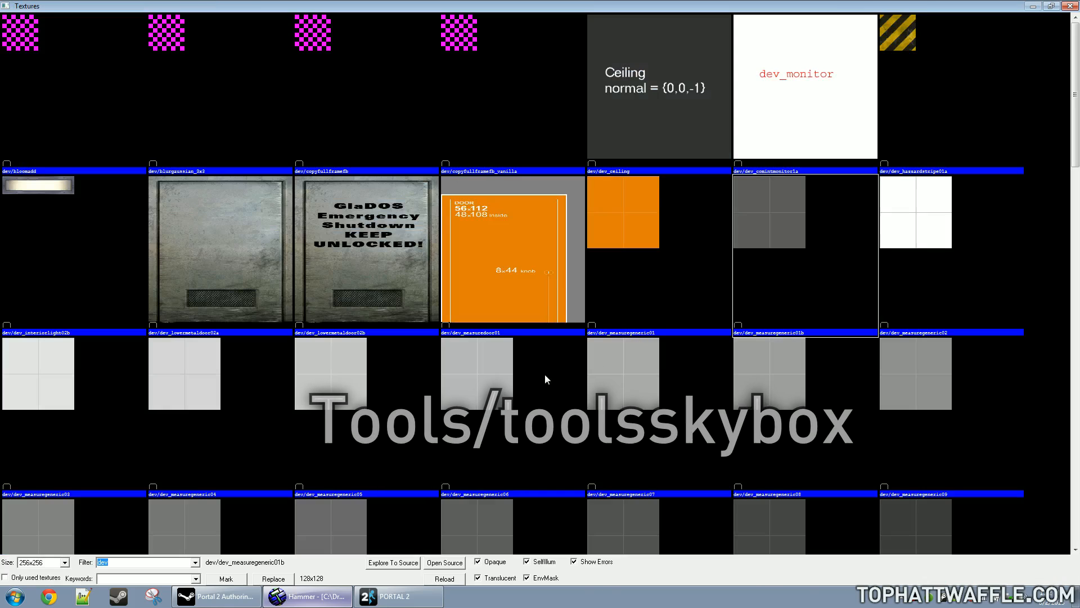
pyautogui.write('tools')
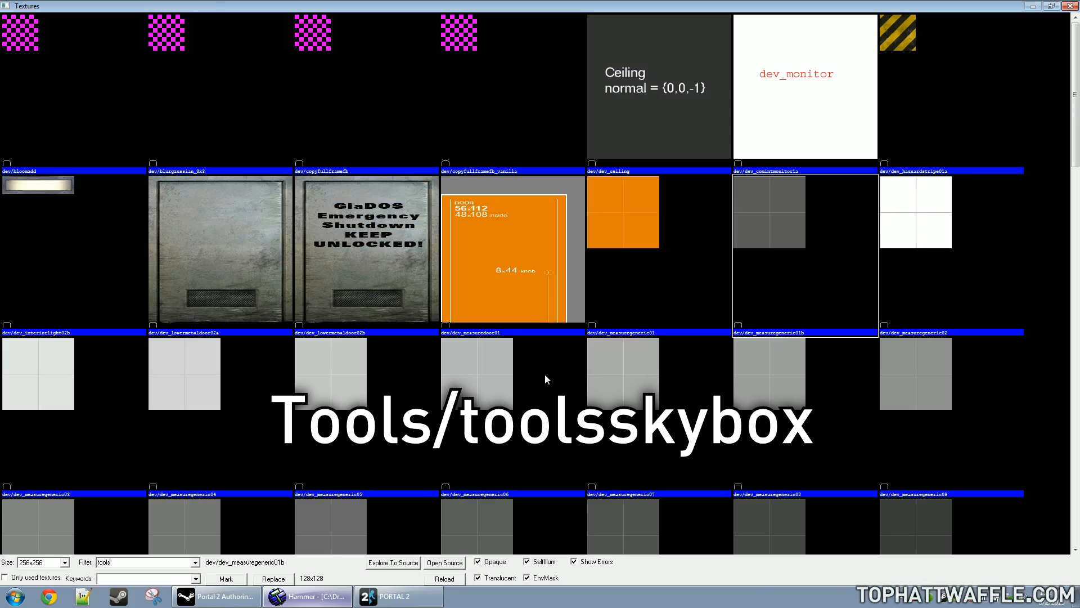
pyautogui.write('k')
pyautogui.write('k')
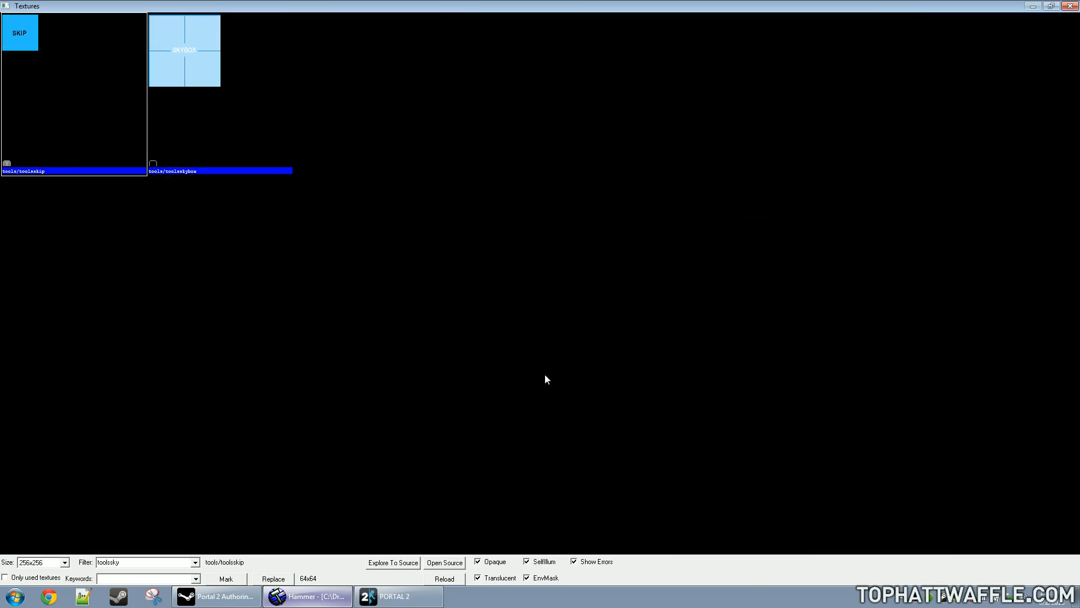
pyautogui.write('y')
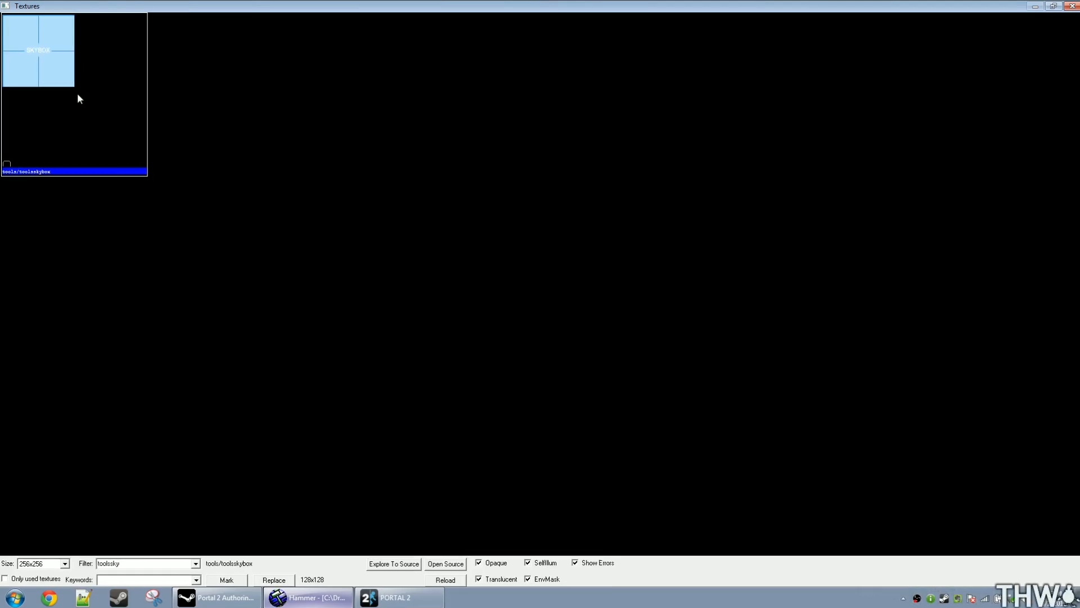
pyautogui.doubleClick(77, 93)
pyautogui.click(278, 70)
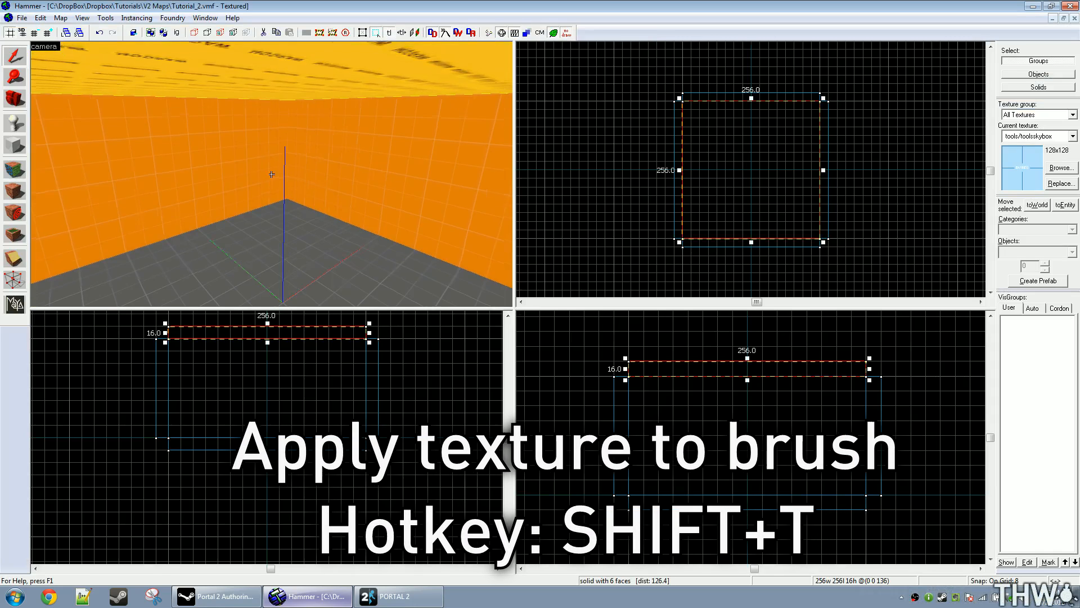
pyautogui.press('z')
pyautogui.press('z')
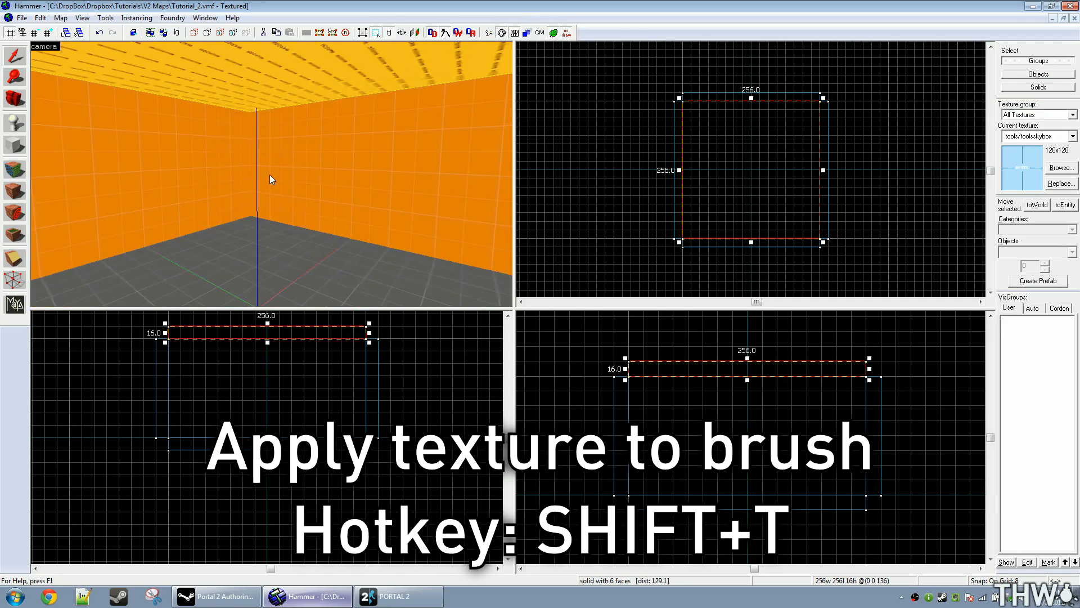
pyautogui.hotkey('shift', 't')
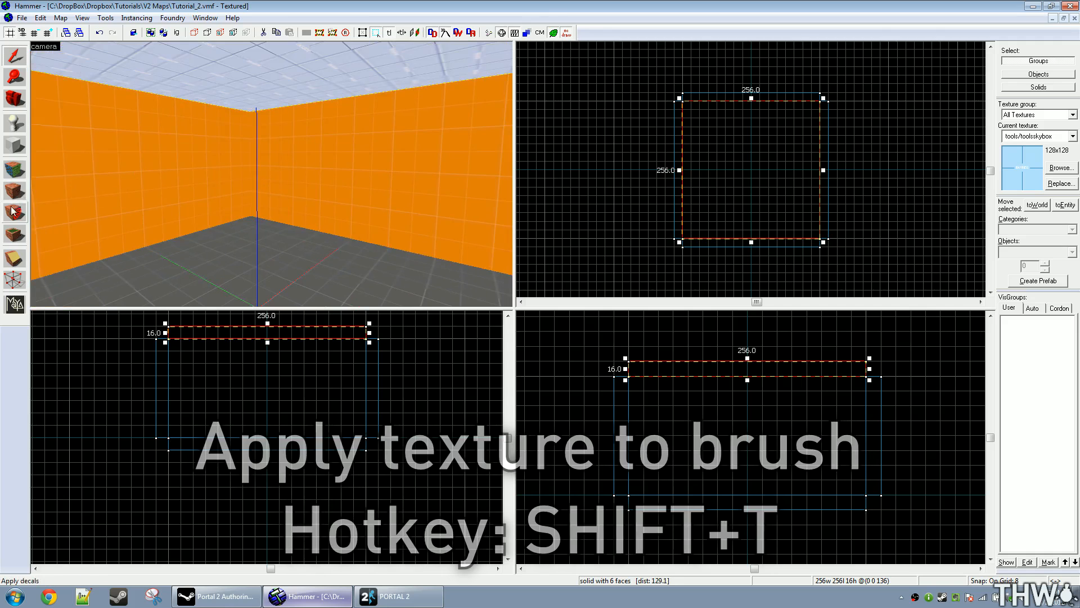
pyautogui.press('z')
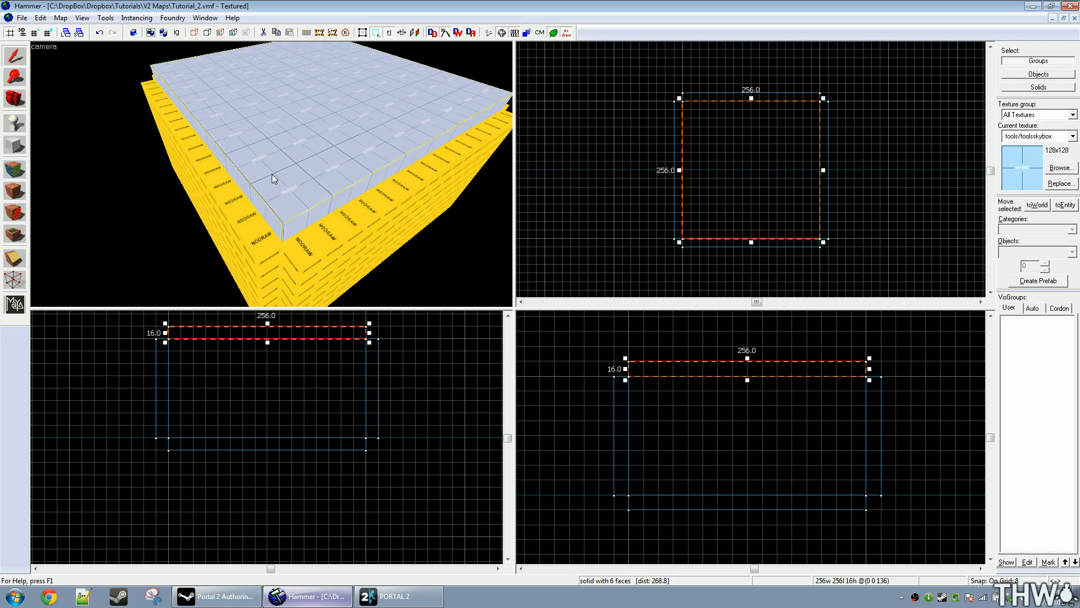
pyautogui.scroll(3, 271, 174)
pyautogui.scroll(5, 271, 174)
# Place an info_player_start on the room floor and deselect it.
pyautogui.hotkey('shift', 'e')
pyautogui.click(264, 291)
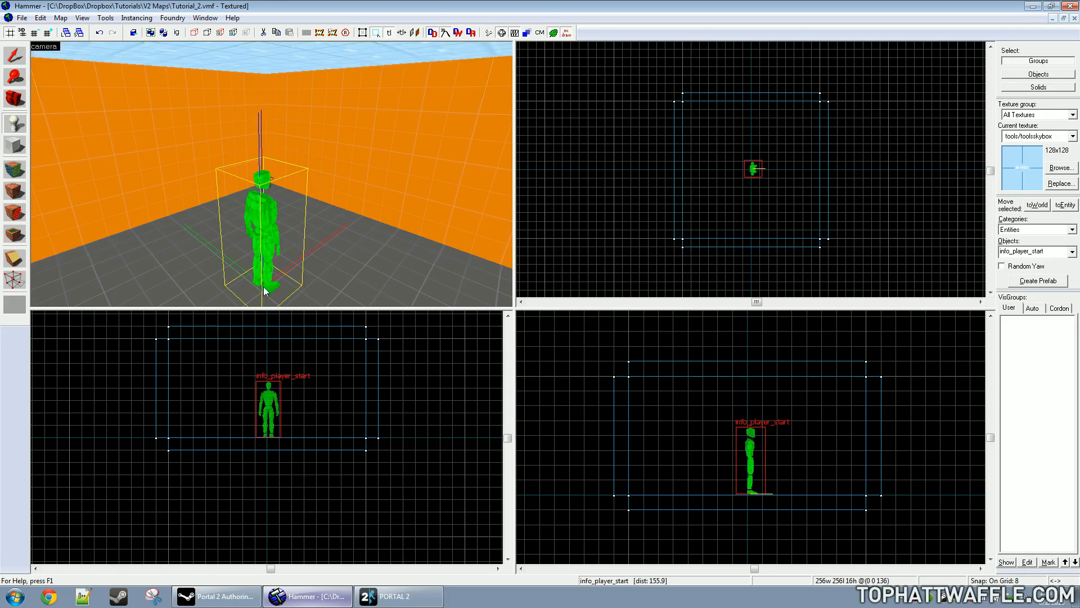
pyautogui.hotkey('shift', 's')
pyautogui.scroll(5, 262, 397)
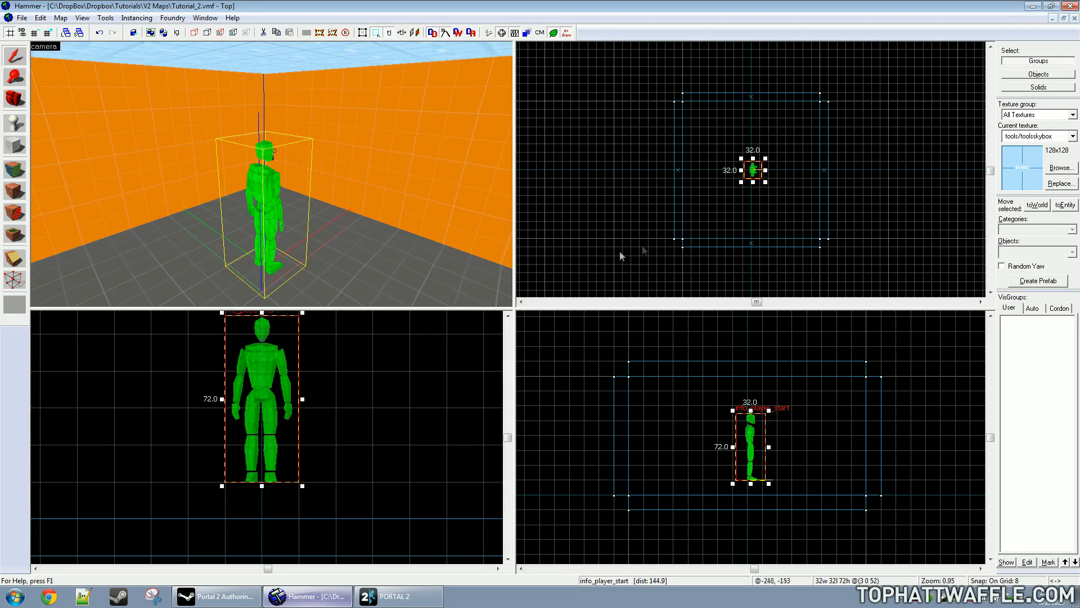
pyautogui.scroll(5, 759, 157)
pyautogui.press('Escape')
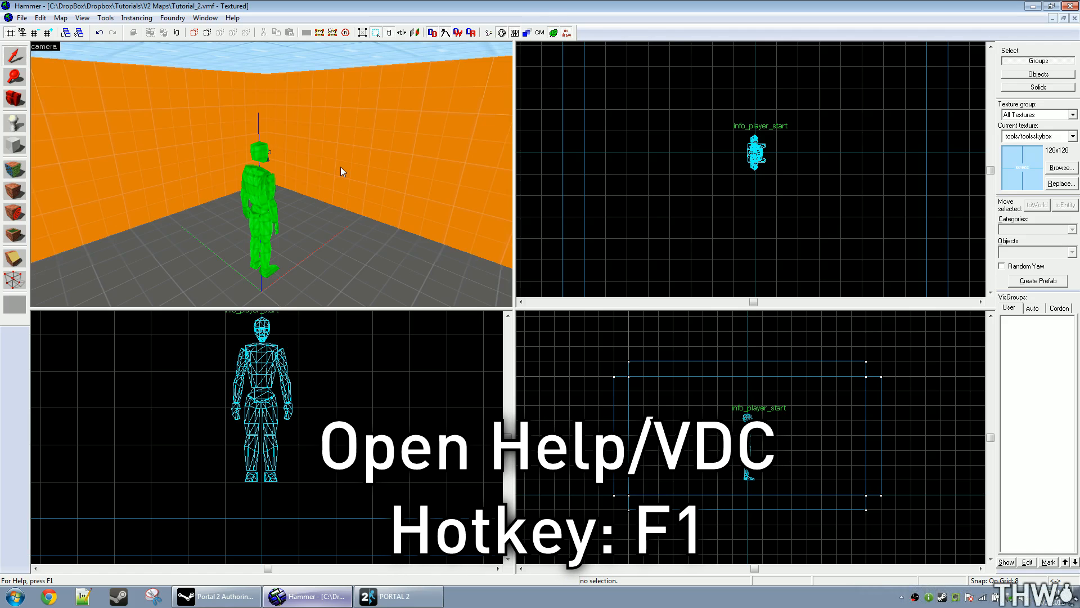
# Launch Hammer's online help, opening the Valve Developer Community wiki.
pyautogui.press('F1')
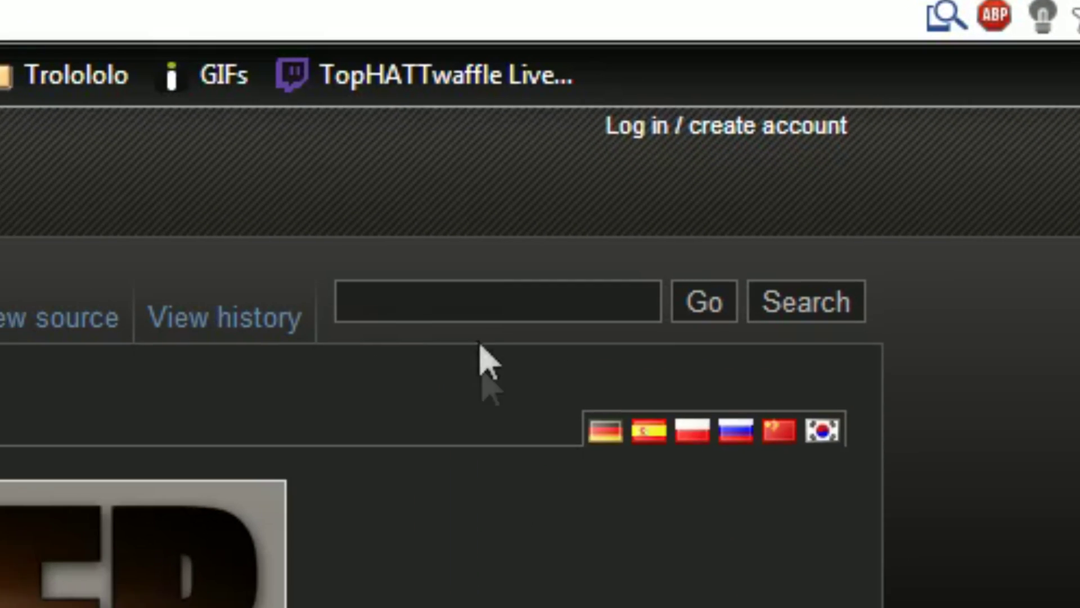
# Search the wiki for 'sky list' and jump to the Portal 2 skies section.
pyautogui.click(760, 100)
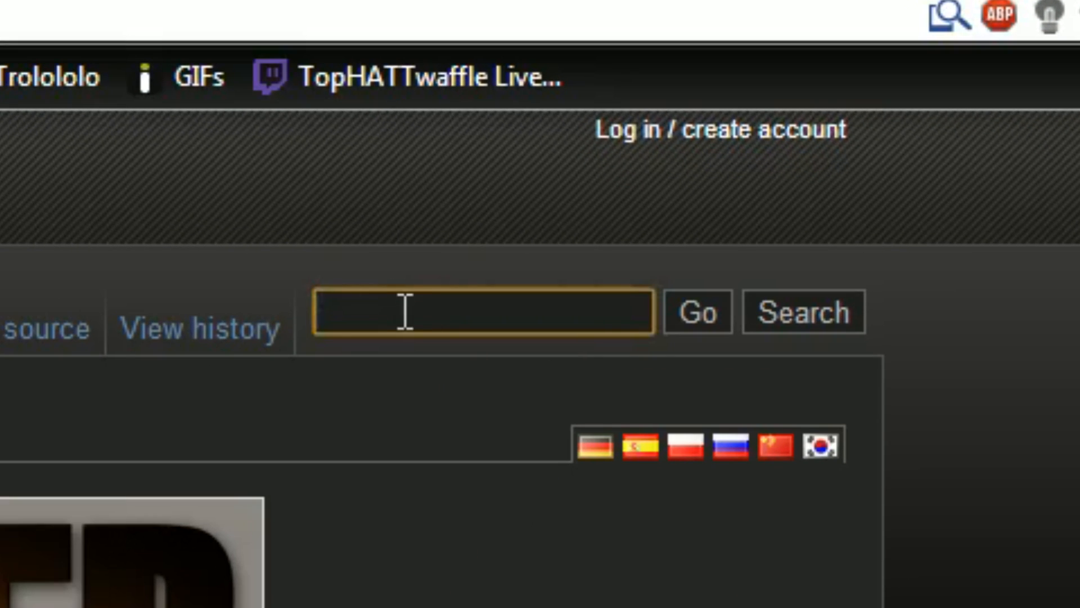
pyautogui.write('sky list')
pyautogui.press('Return')
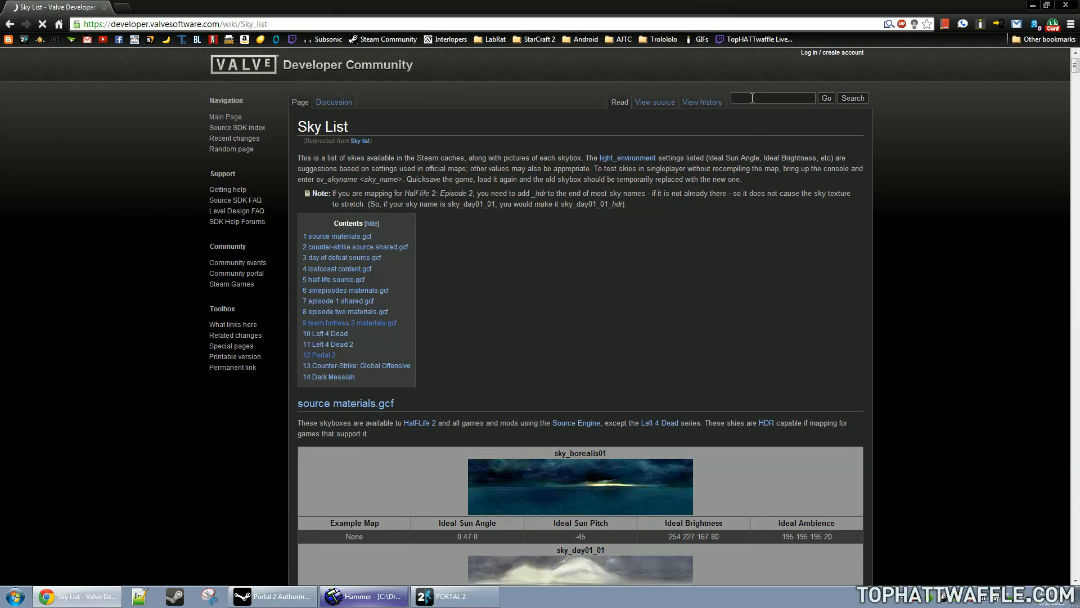
pyautogui.scroll(-1, 552, 265)
pyautogui.scroll(-4, 533, 272)
pyautogui.scroll(5, 532, 272)
pyautogui.click(323, 355)
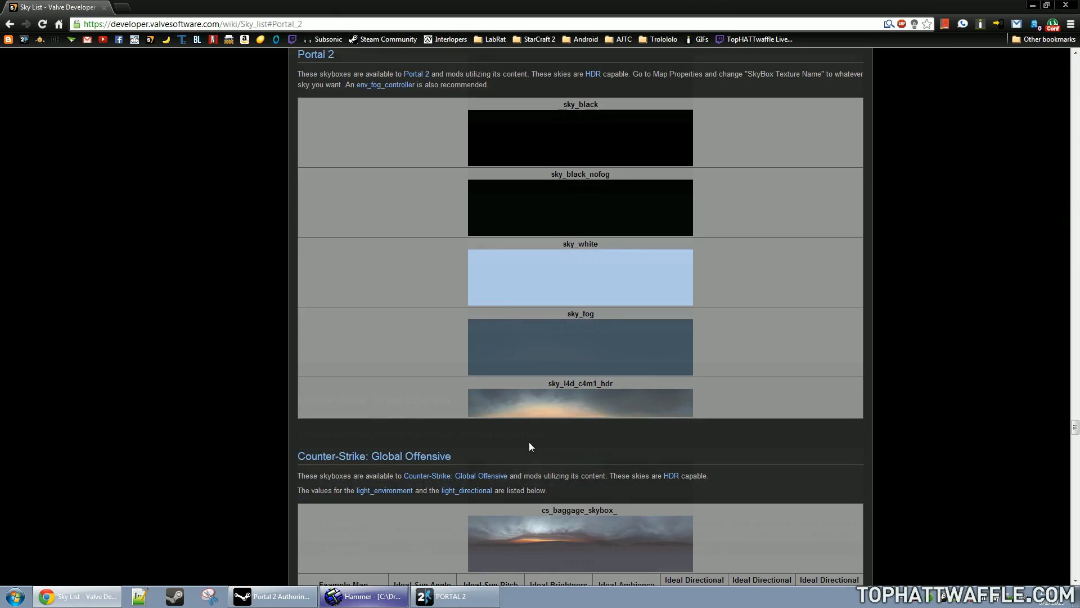
pyautogui.scroll(-3, 540, 422)
pyautogui.scroll(-1, 590, 355)
pyautogui.scroll(-5, 608, 336)
pyautogui.scroll(-4, 616, 329)
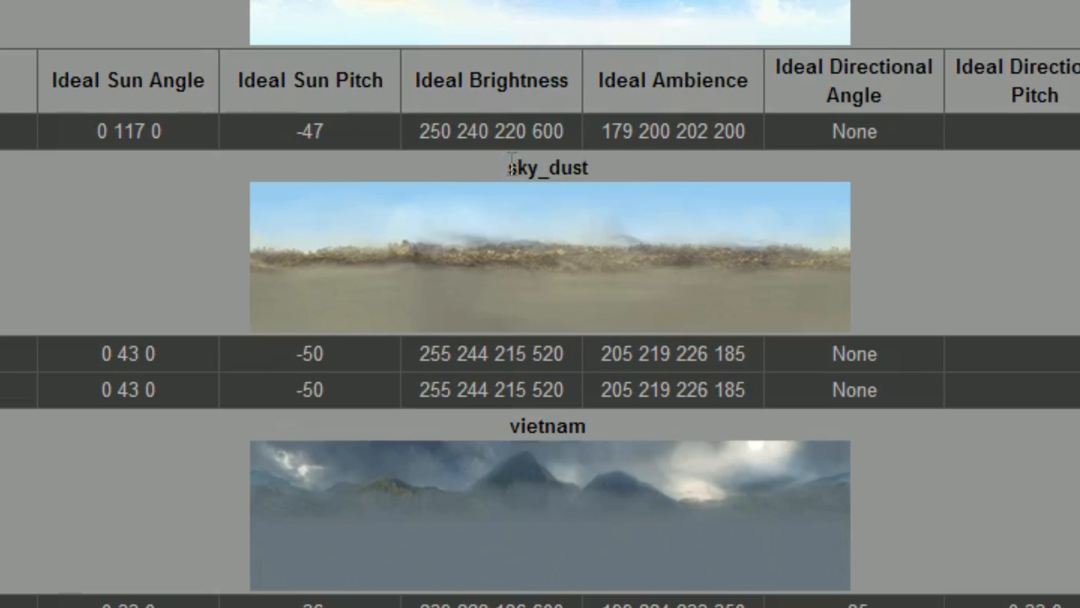
# Copy the sky_dust sky name from the Sky List page.
pyautogui.moveTo(509, 168); pyautogui.dragTo(564, 167)
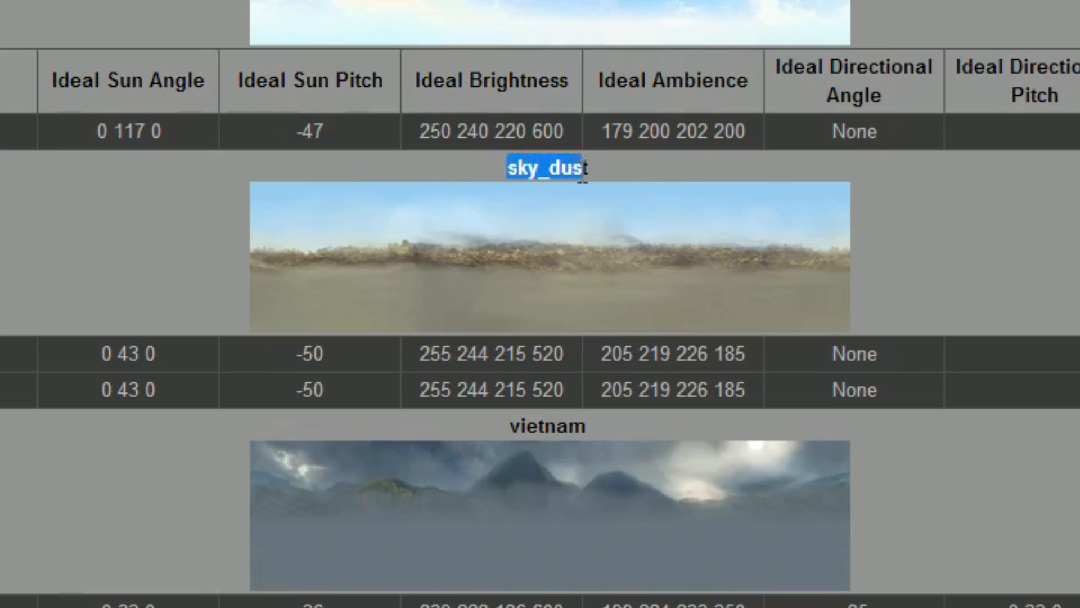
pyautogui.rightClick(572, 167)
pyautogui.click(632, 204)
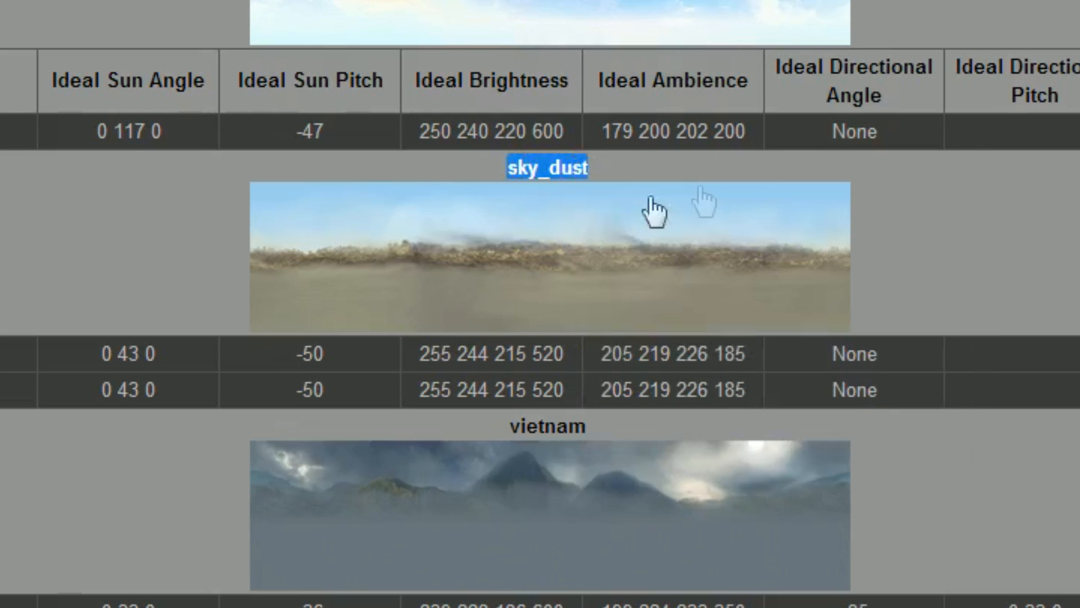
pyautogui.click(967, 191)
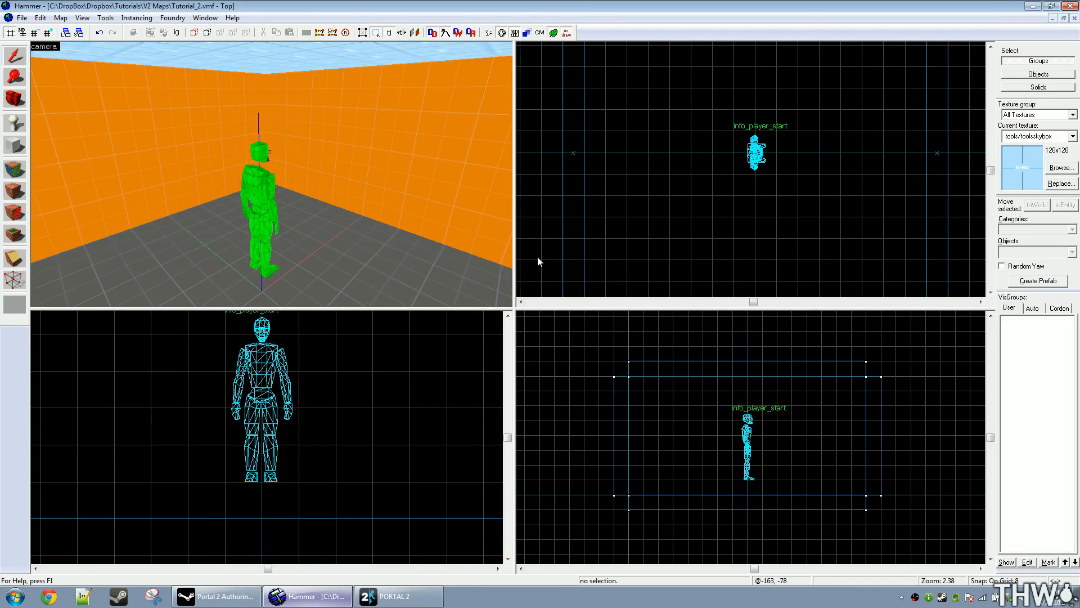
# Browse skybox textures past sky34 to sky_day01_05_hdr and select its name in the filter.
pyautogui.click(1061, 170)
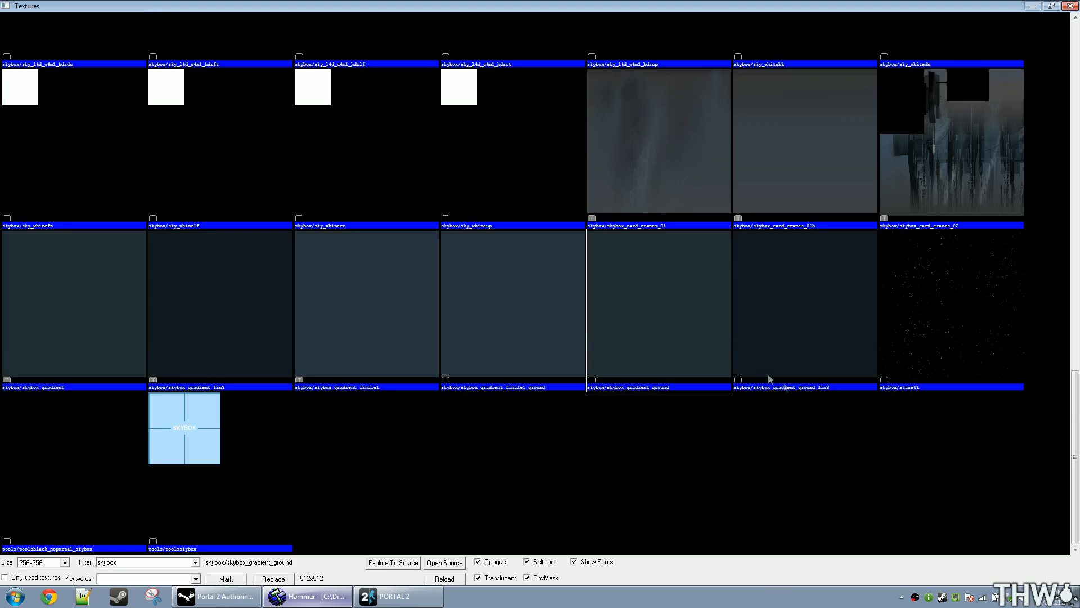
pyautogui.scroll(-3, 793, 384)
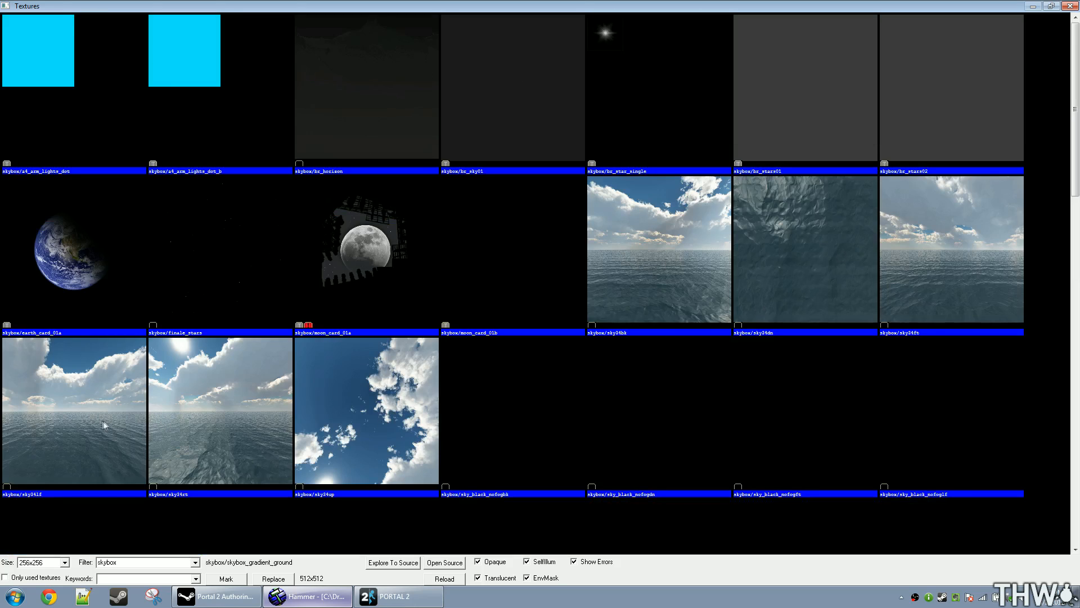
pyautogui.click(657, 287)
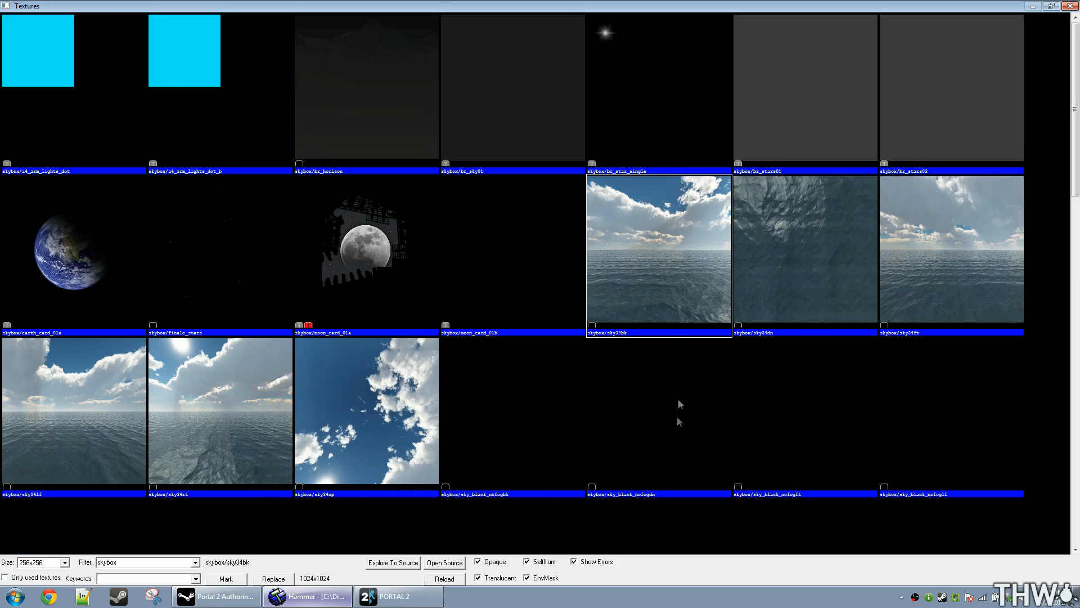
pyautogui.scroll(-2, 651, 296)
pyautogui.scroll(-1, 650, 296)
pyautogui.scroll(-2, 649, 296)
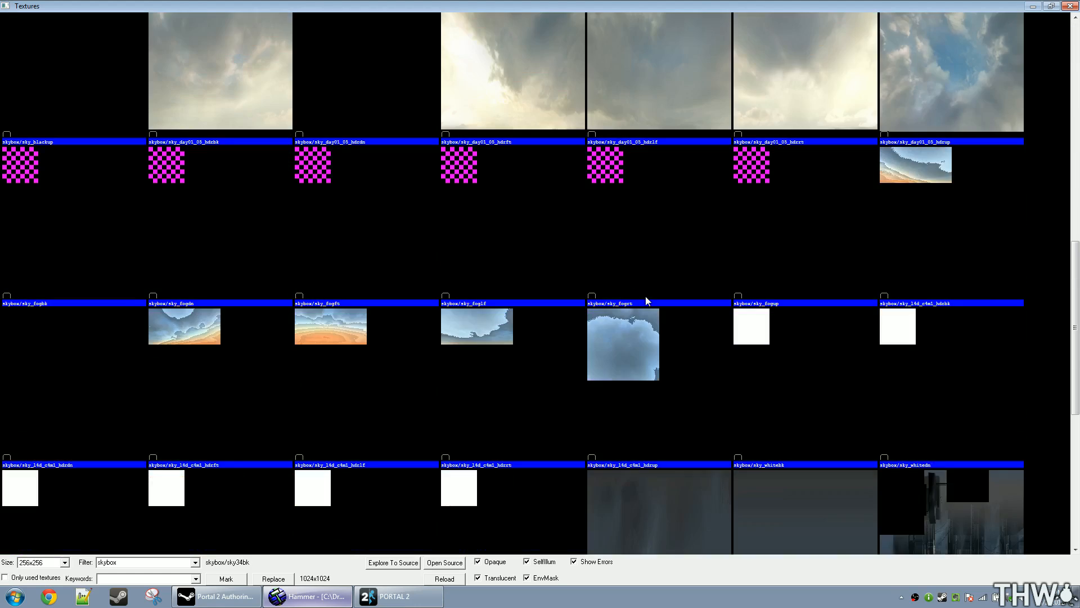
pyautogui.scroll(1, 646, 296)
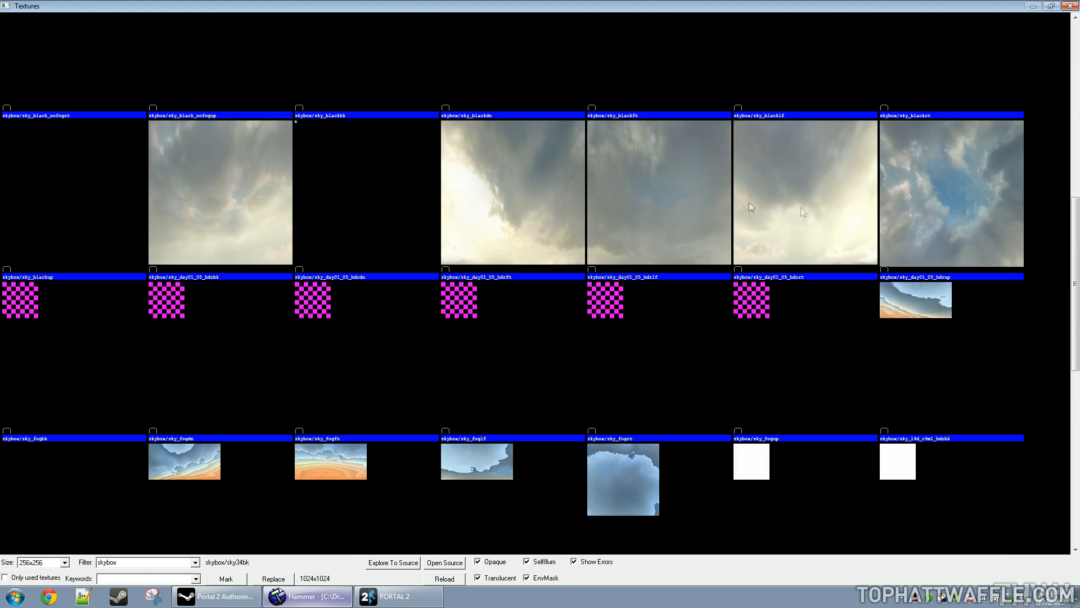
pyautogui.click(500, 207)
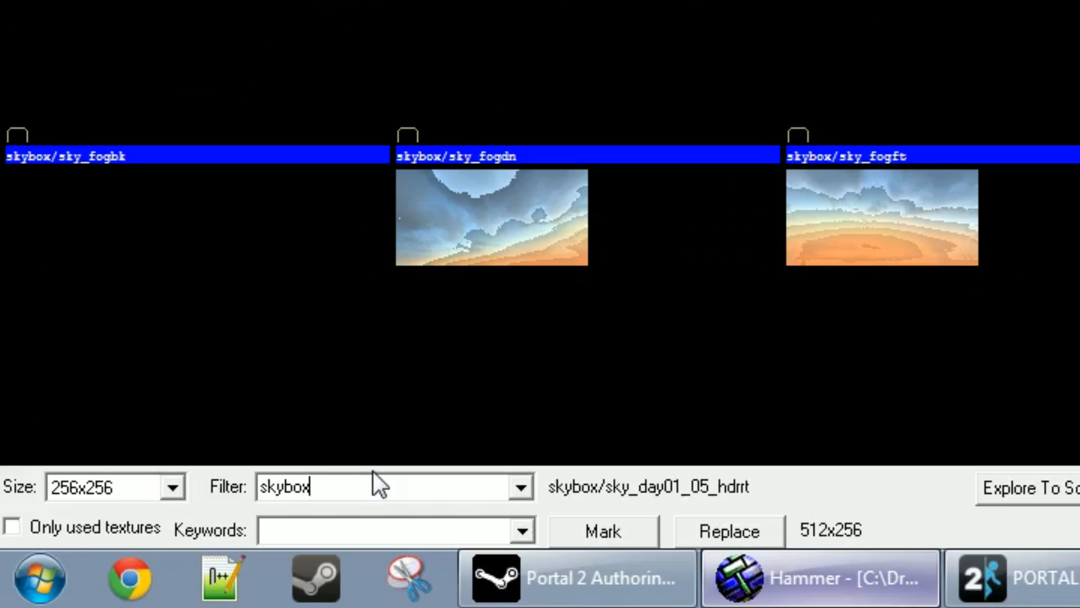
pyautogui.write('/sky_da')
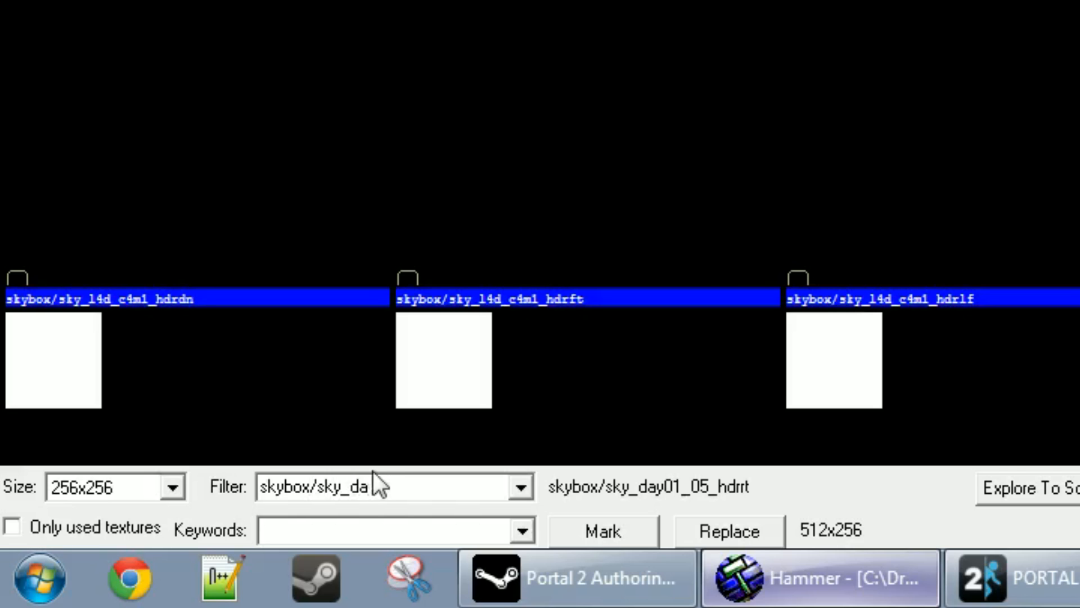
pyautogui.write('y')
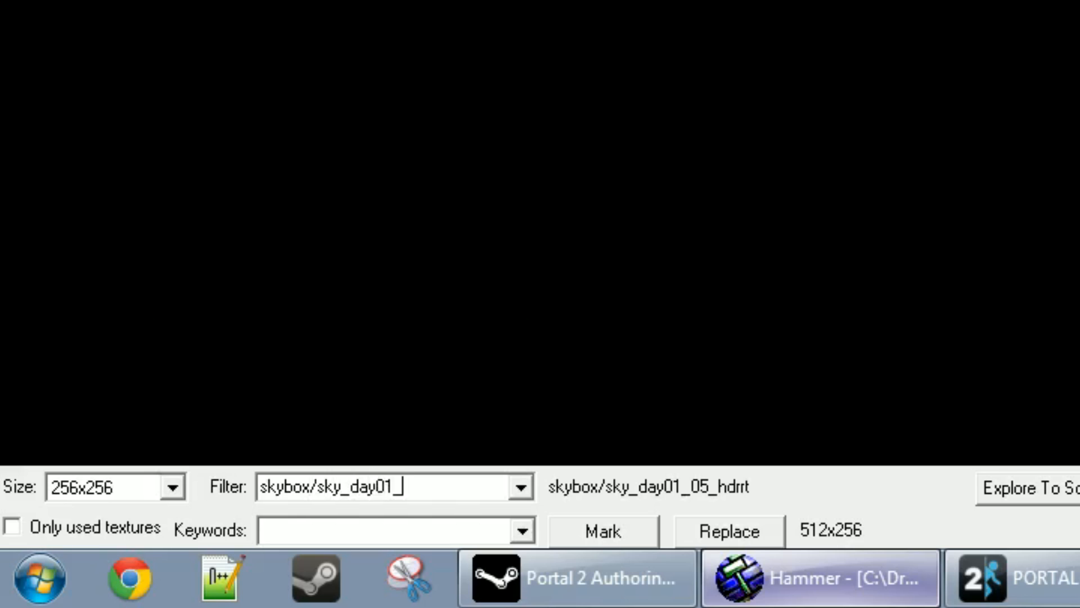
pyautogui.write('01_05_drh')
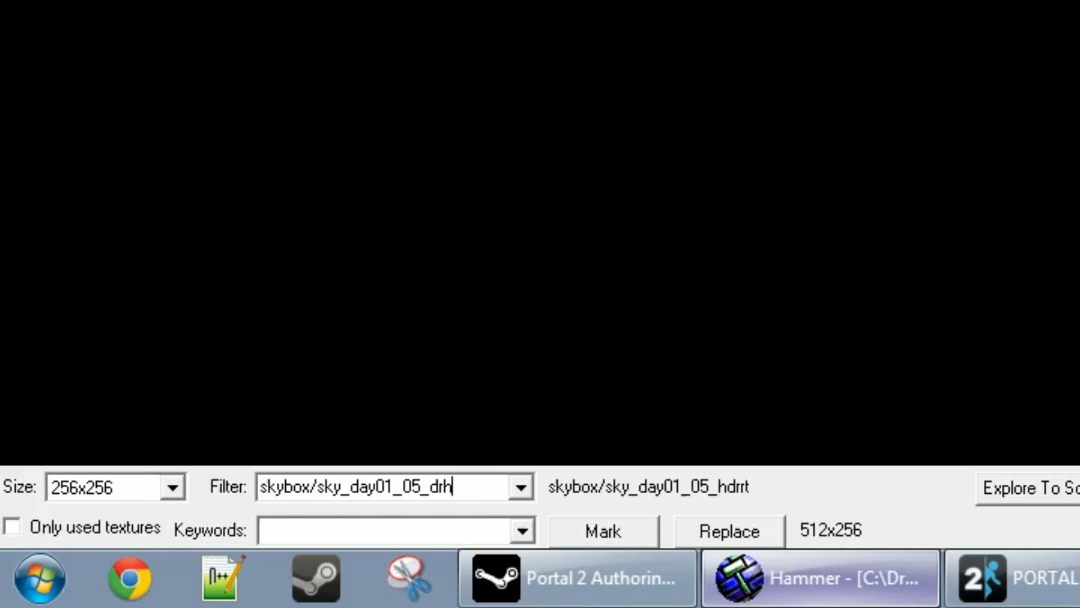
pyautogui.press('BackSpace')
pyautogui.press('BackSpace')
pyautogui.press('BackSpace')
pyautogui.write('hdr')
pyautogui.moveTo(454, 487); pyautogui.dragTo(318, 497)
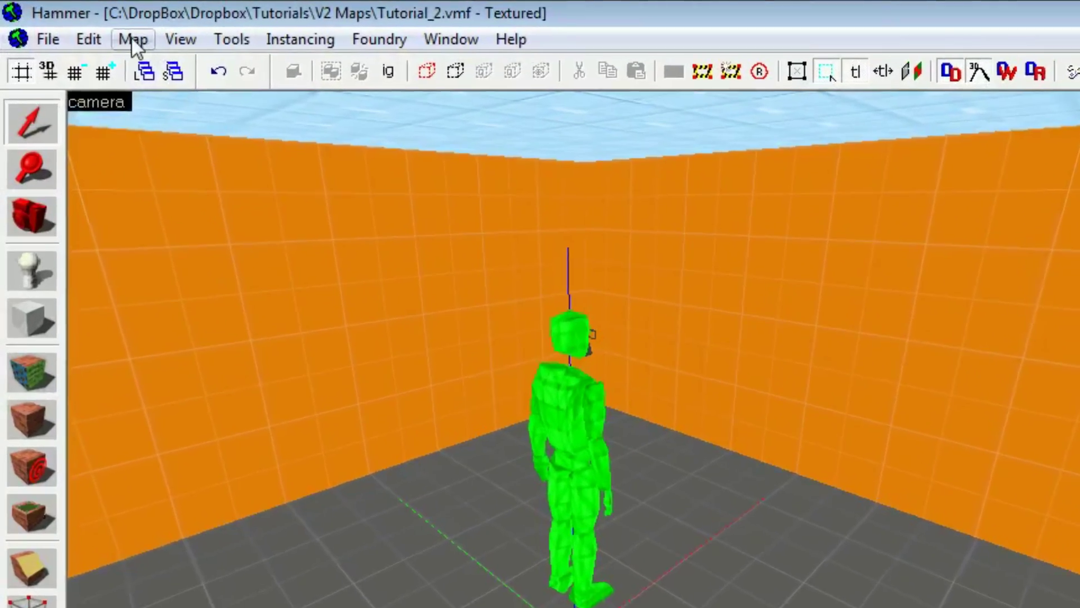
# Set Map Properties' SkyBox Texture Name to sky_day01_05_hdr, replacing sky34, and apply.
pyautogui.click(131, 40)
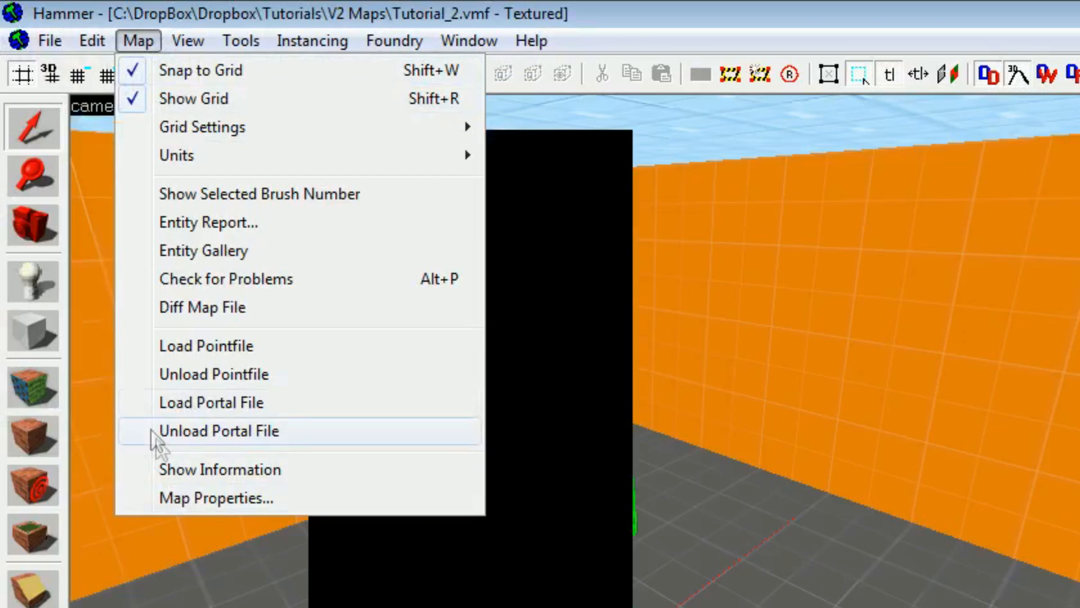
pyautogui.click(203, 497)
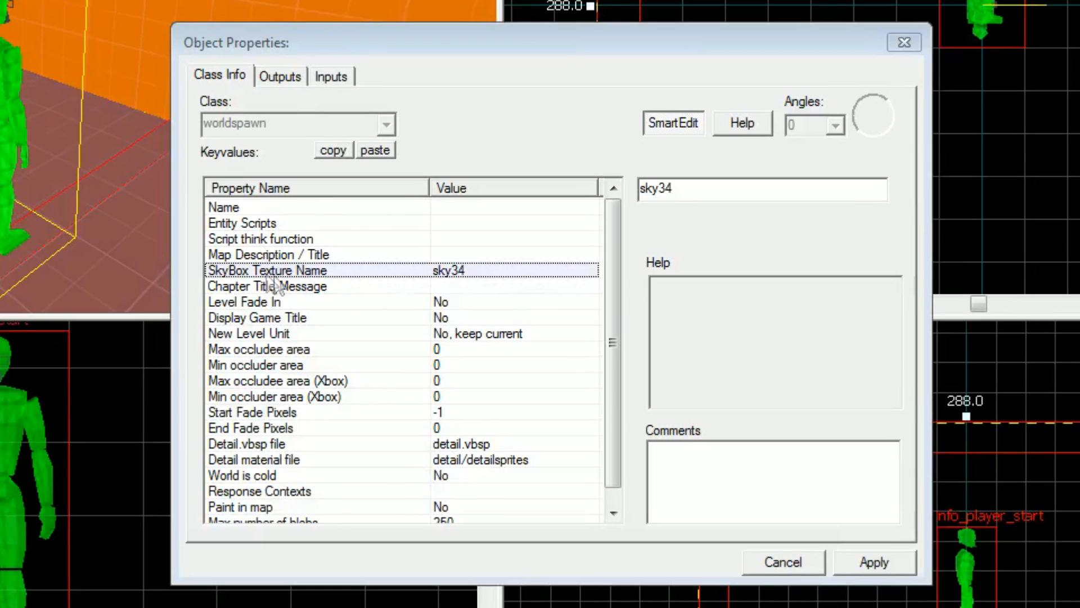
pyautogui.moveTo(725, 188); pyautogui.dragTo(629, 189)
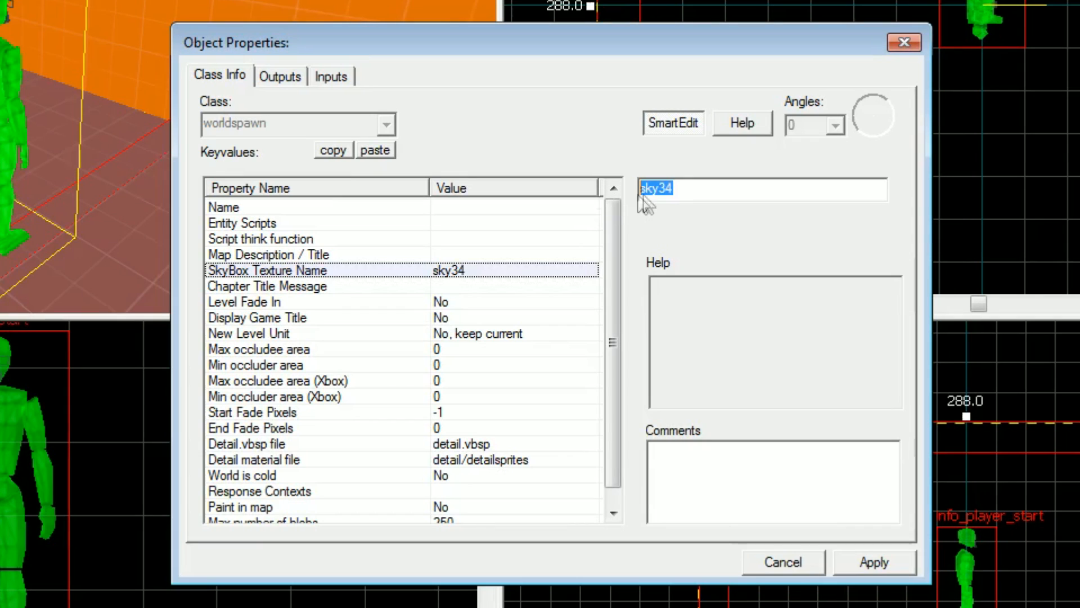
pyautogui.rightClick(670, 191)
pyautogui.click(739, 290)
pyautogui.click(864, 563)
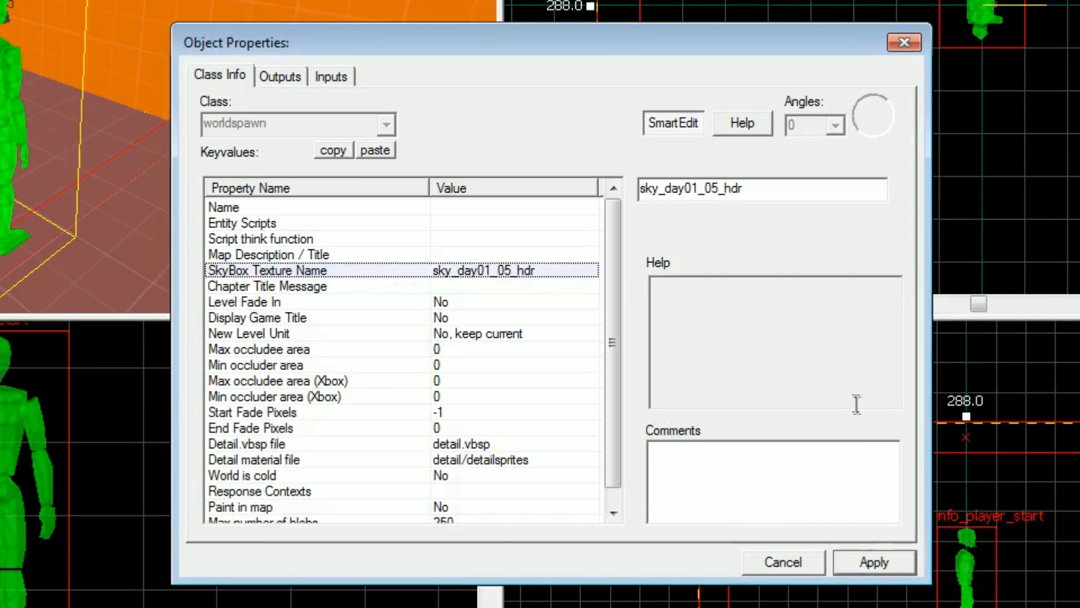
pyautogui.click(785, 567)
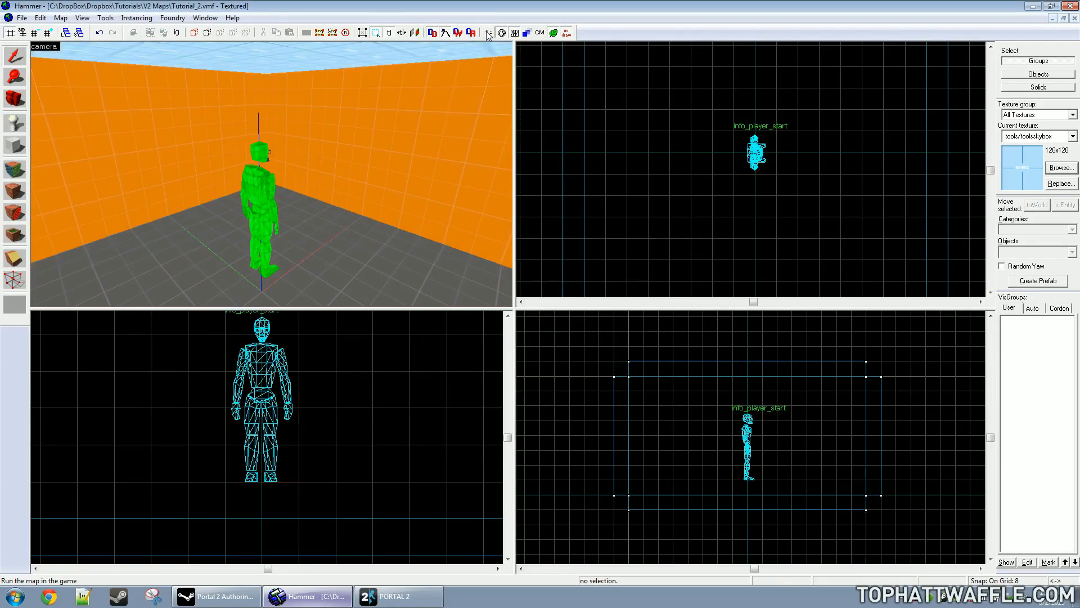
# Start a Run Map compile with Normal BSP, VIS and RAD.
pyautogui.click(488, 34)
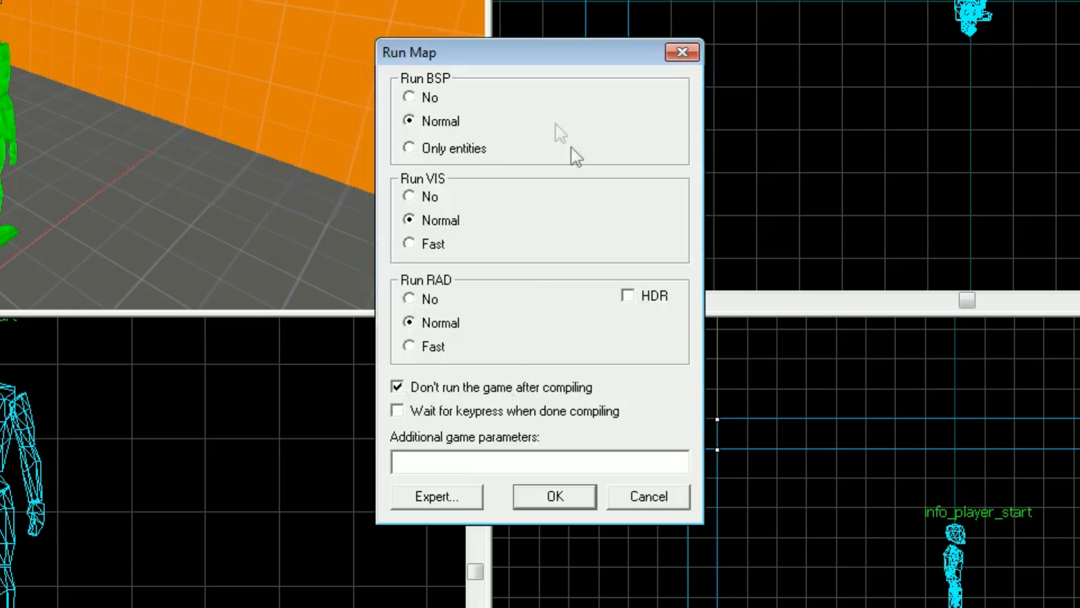
pyautogui.click(554, 496)
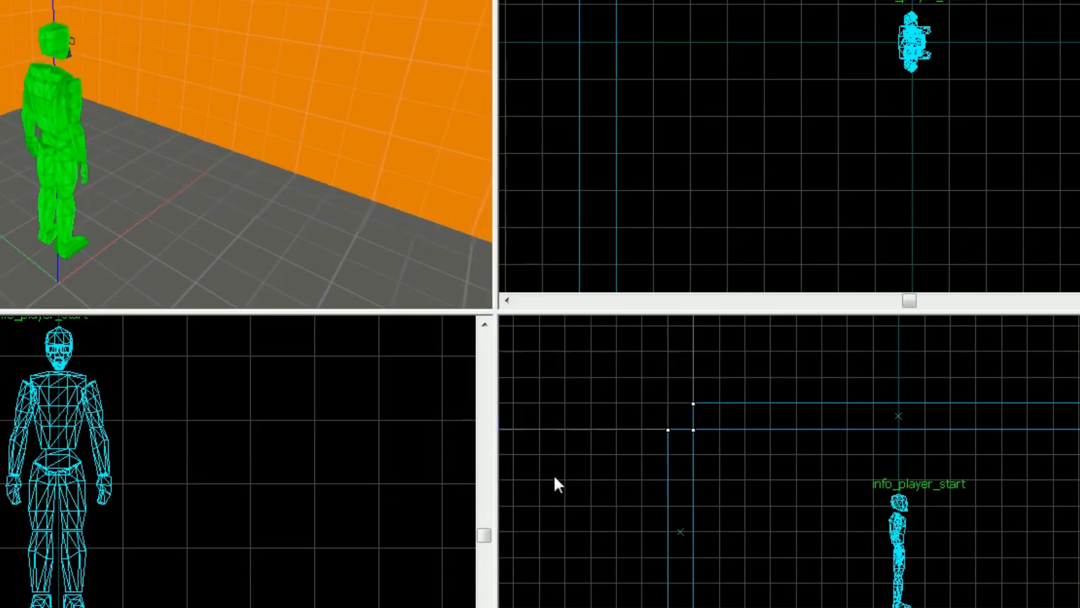